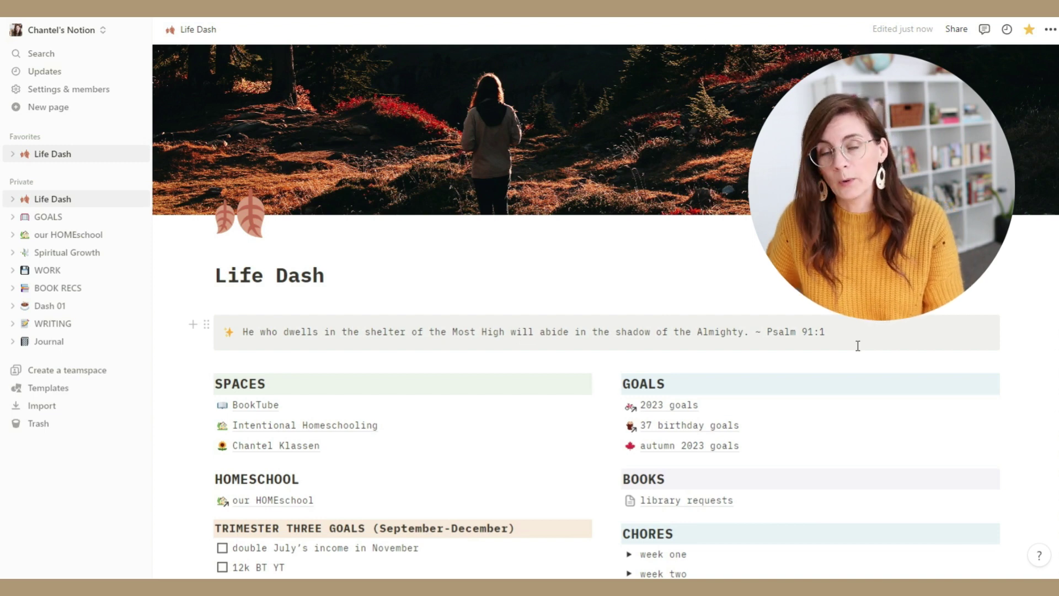
Step: Scroll Life Dash down to BOOKS and open the seven-book library requests table
scroll(858, 346, "down", 2)
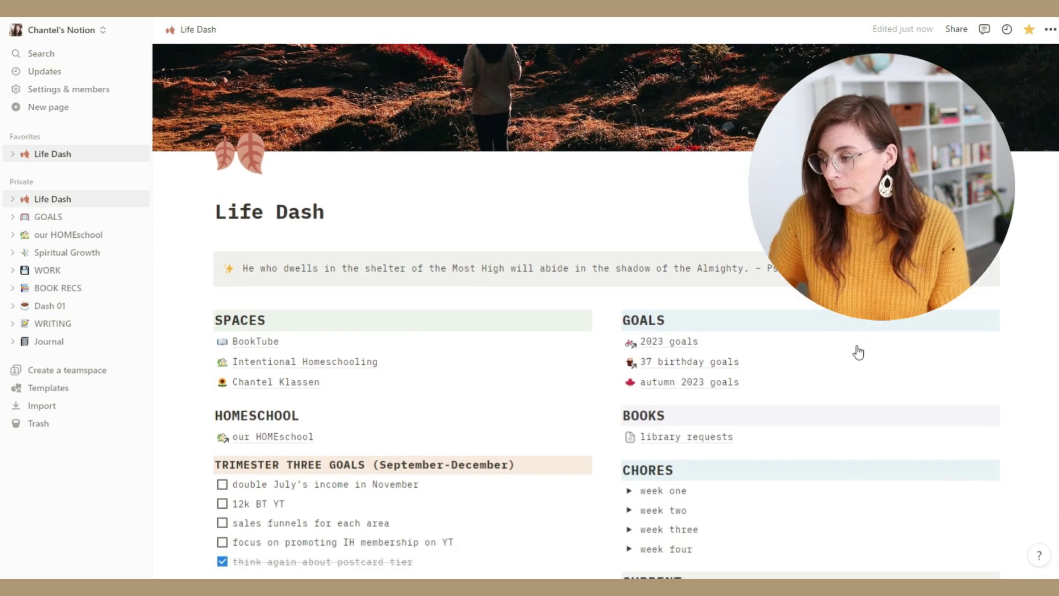
scroll(857, 353, "up", 2)
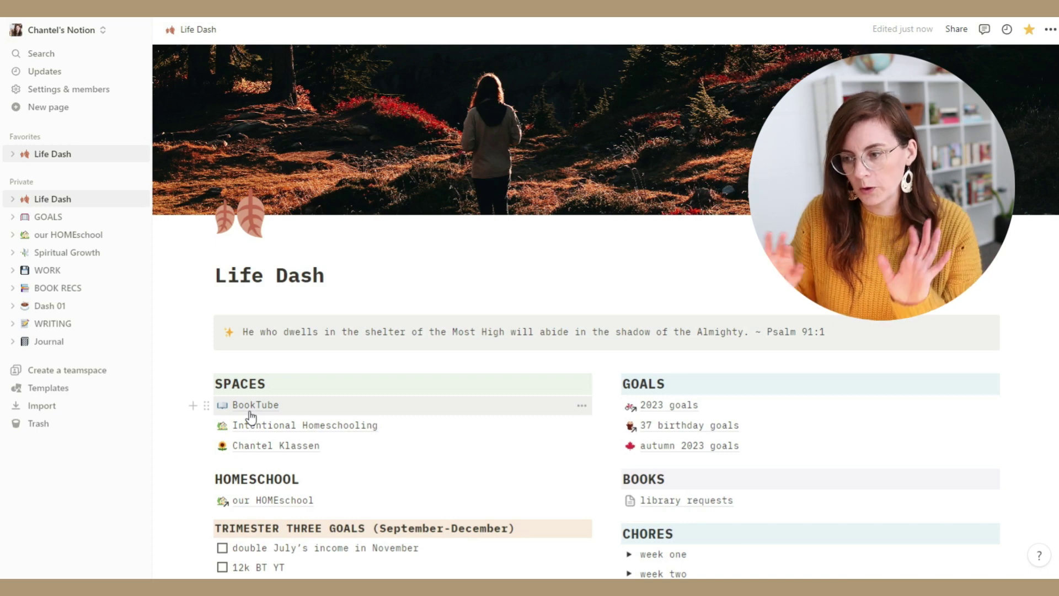
scroll(309, 440, "down", 1)
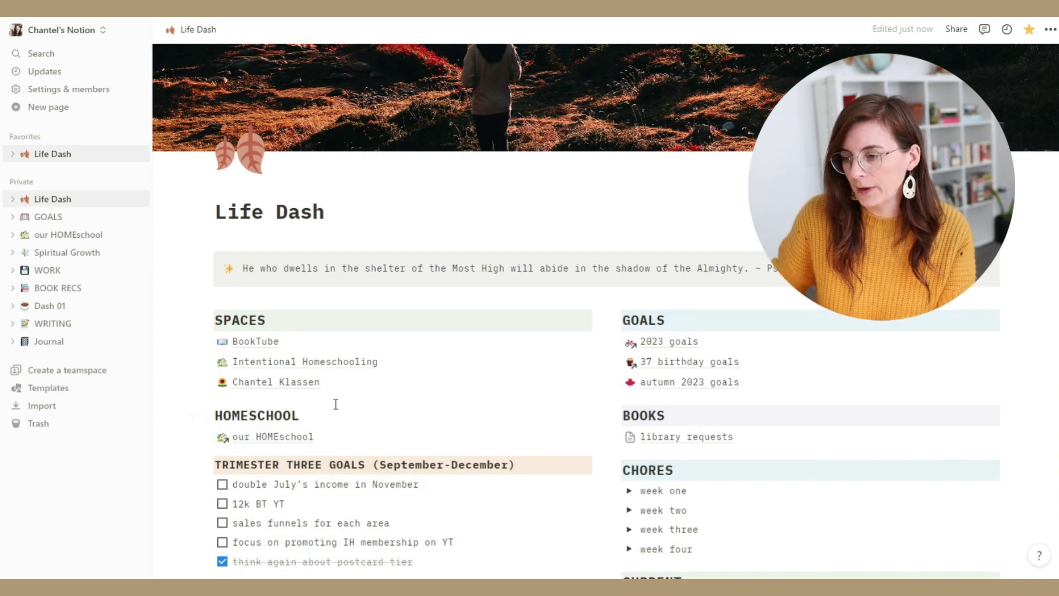
scroll(335, 406, "down", 1)
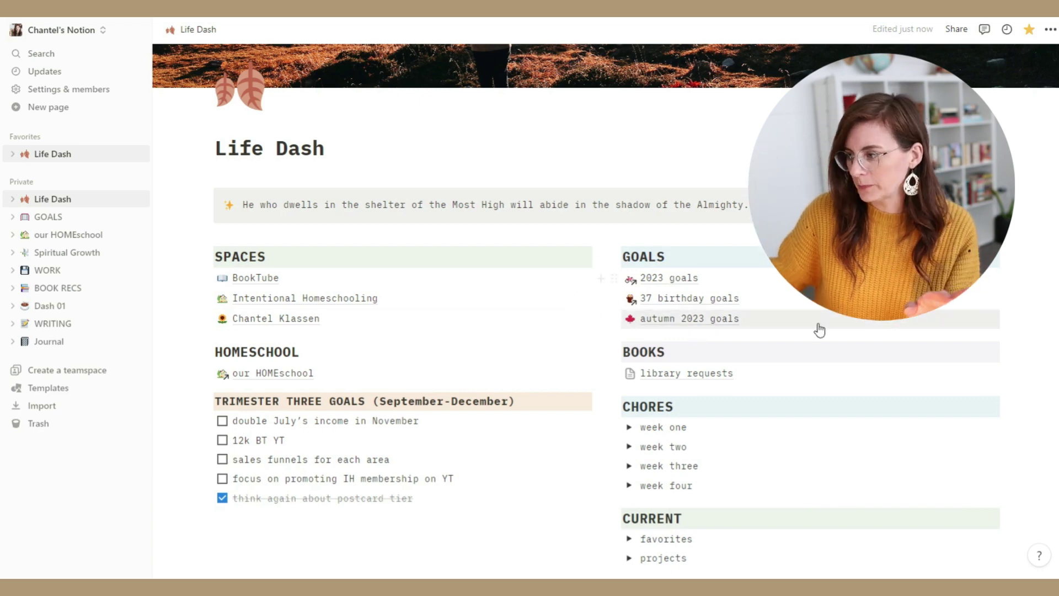
scroll(819, 329, "down", 1)
scroll(819, 330, "down", 2)
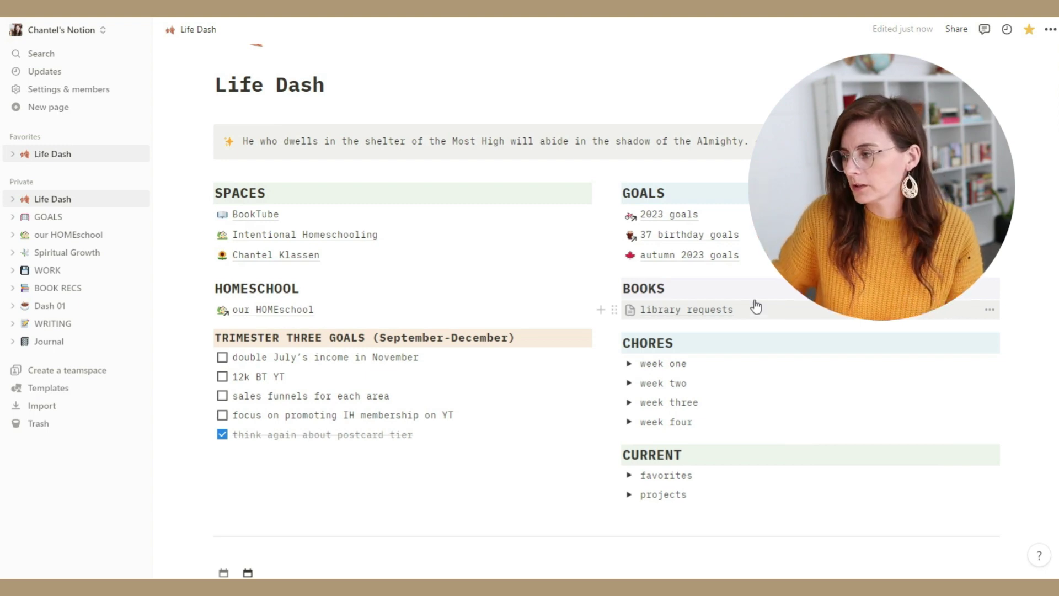
left_click(688, 314)
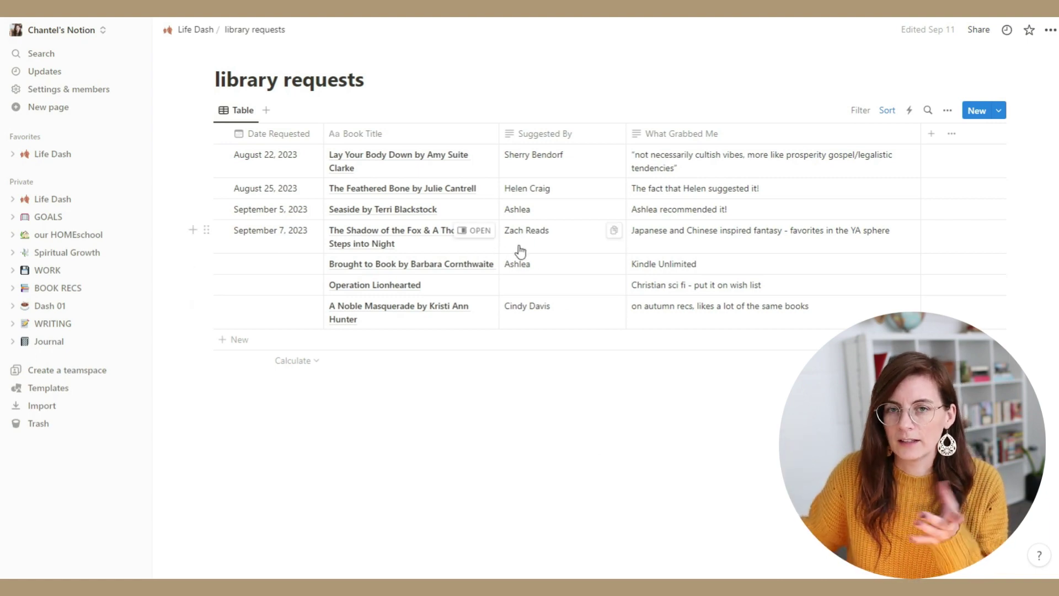
Step: Return to the Life Dash dashboard using its breadcrumb
left_click(208, 29)
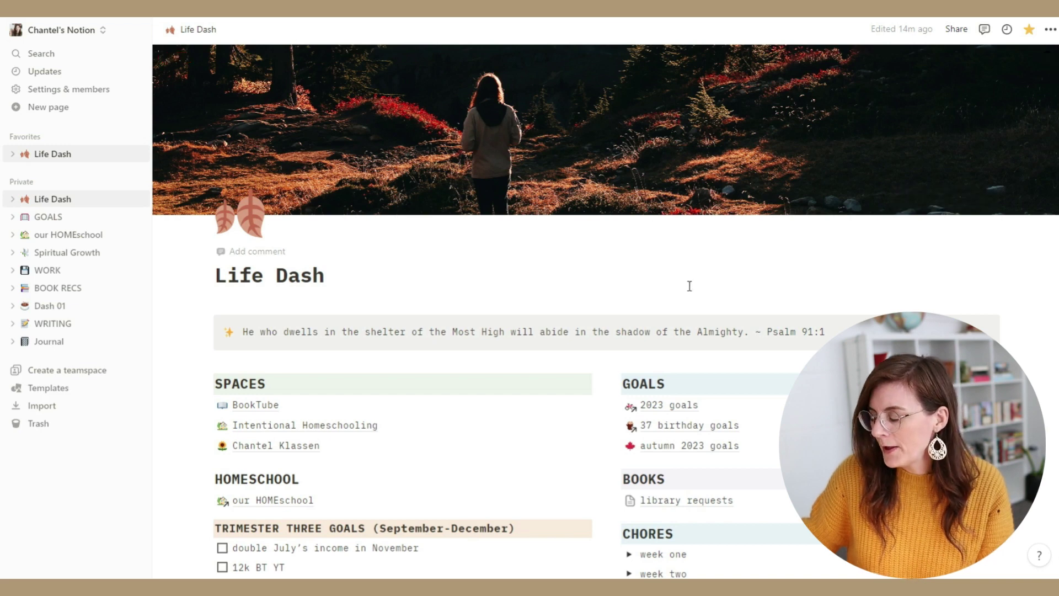
scroll(688, 287, "down", 3)
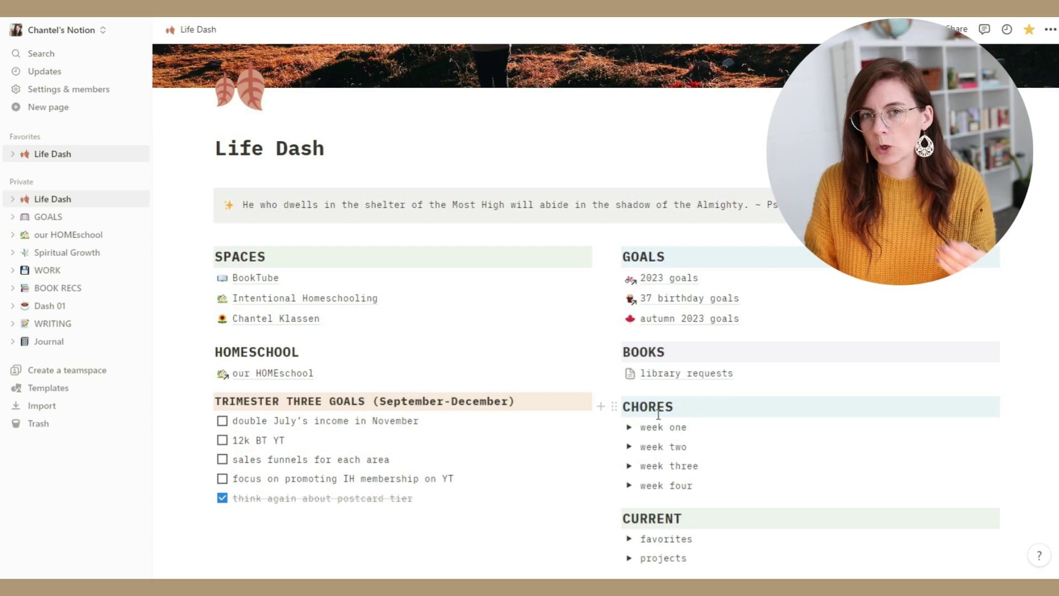
left_click(629, 428)
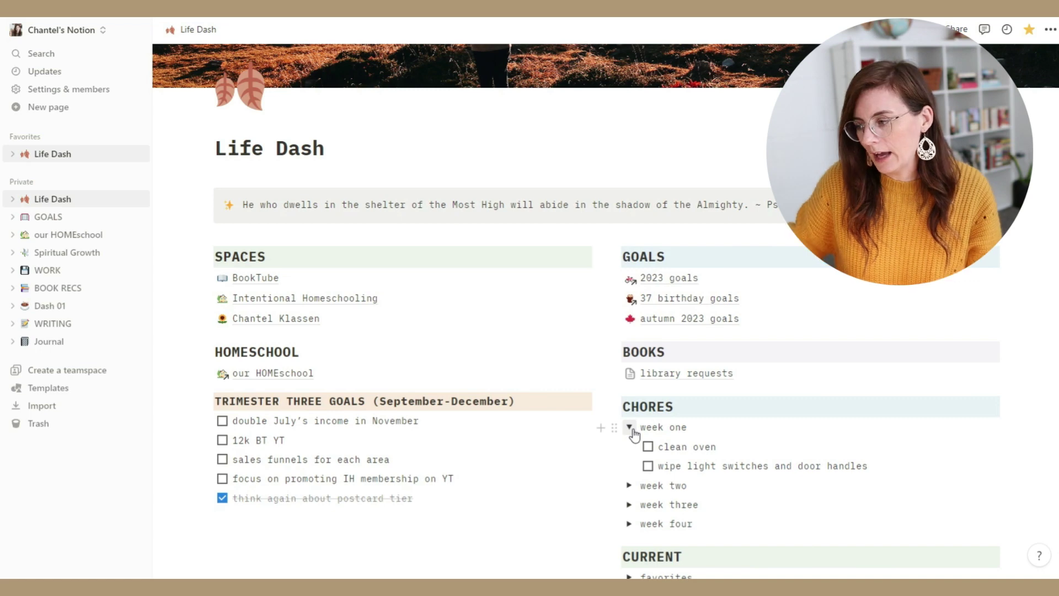
left_click(630, 427)
left_click(629, 446)
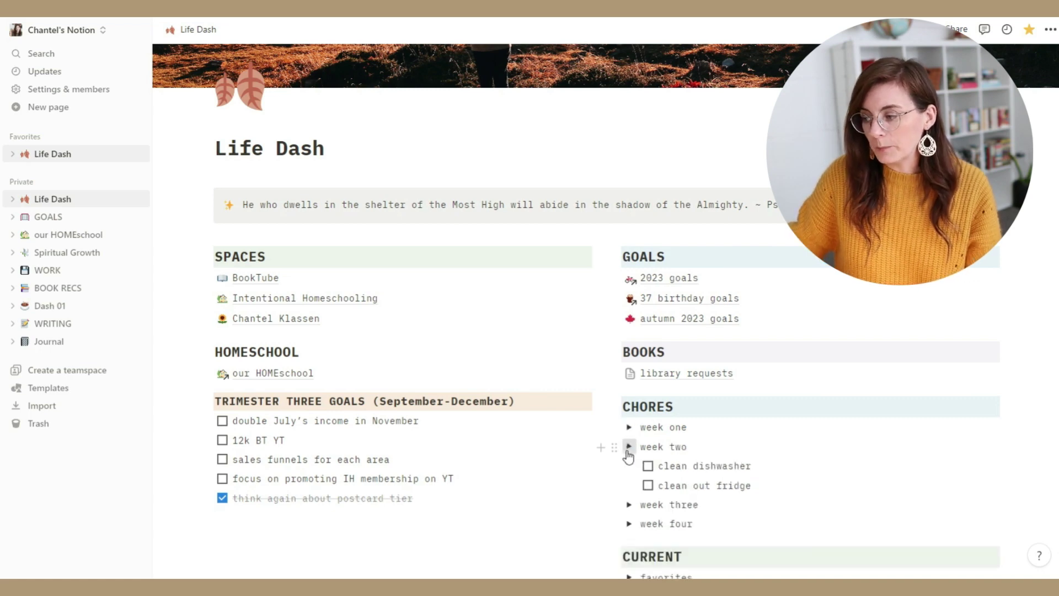
left_click(629, 446)
left_click(629, 466)
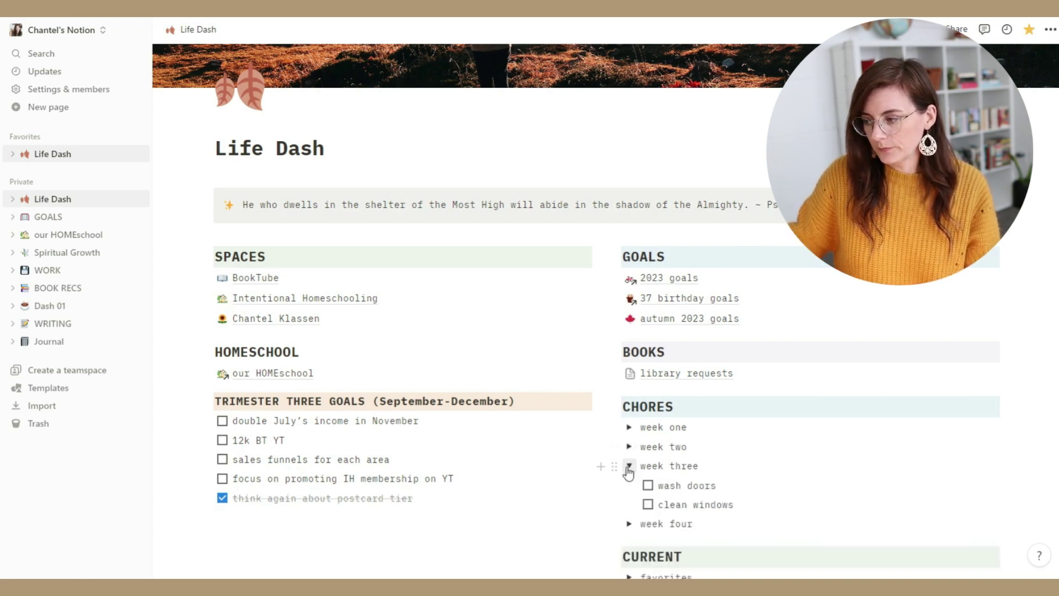
left_click(629, 466)
left_click(629, 486)
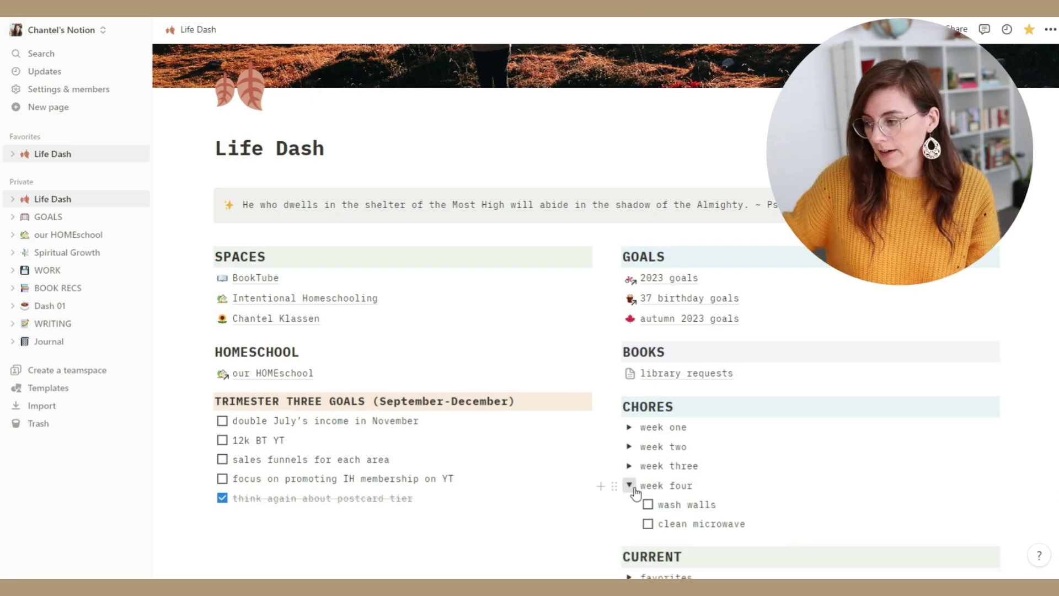
left_click(629, 485)
scroll(635, 475, "down", 2)
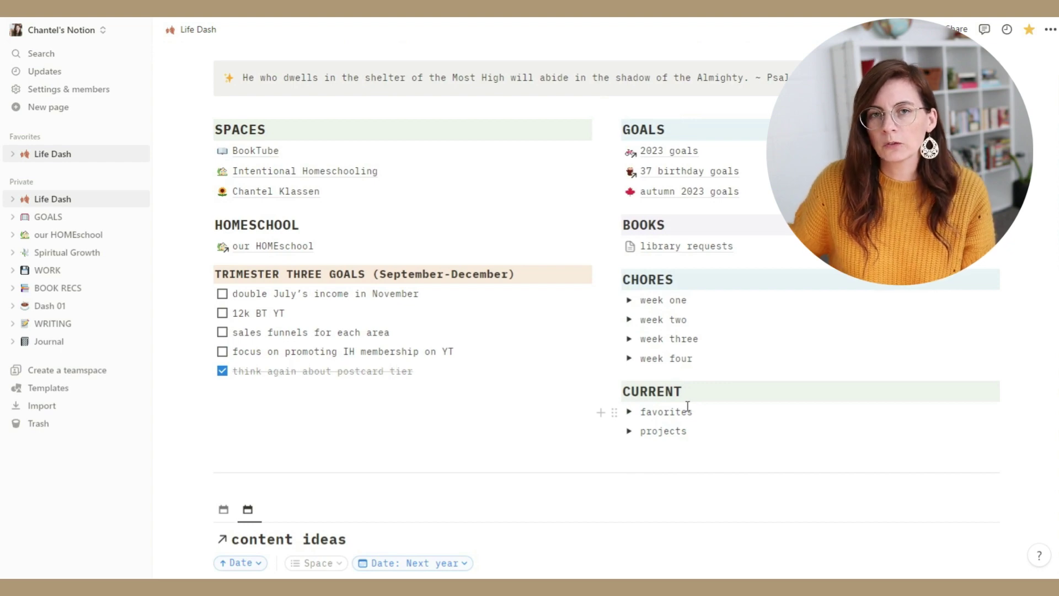
left_click(629, 411)
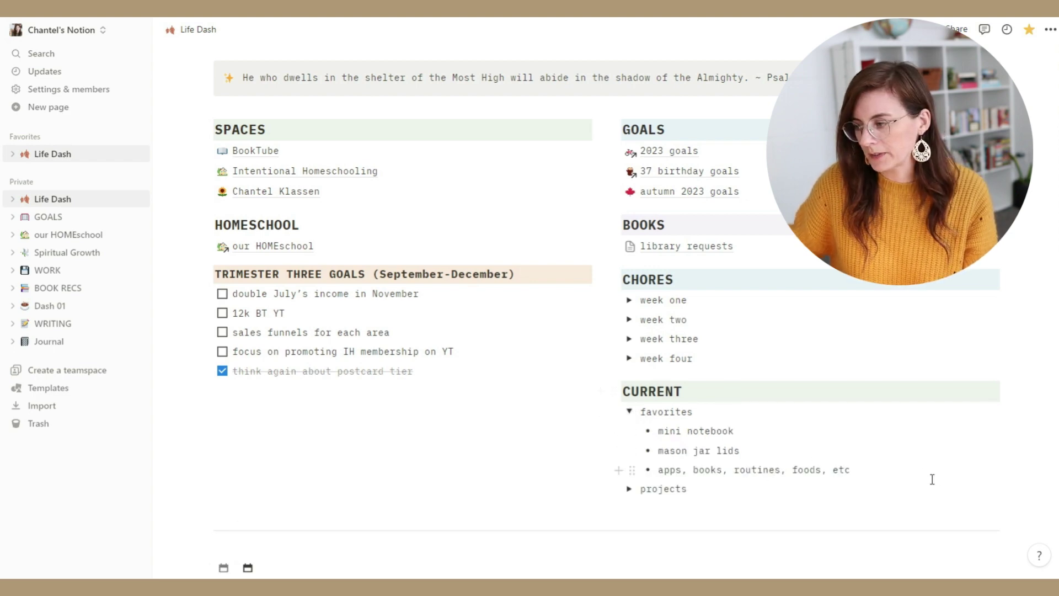
left_click(629, 412)
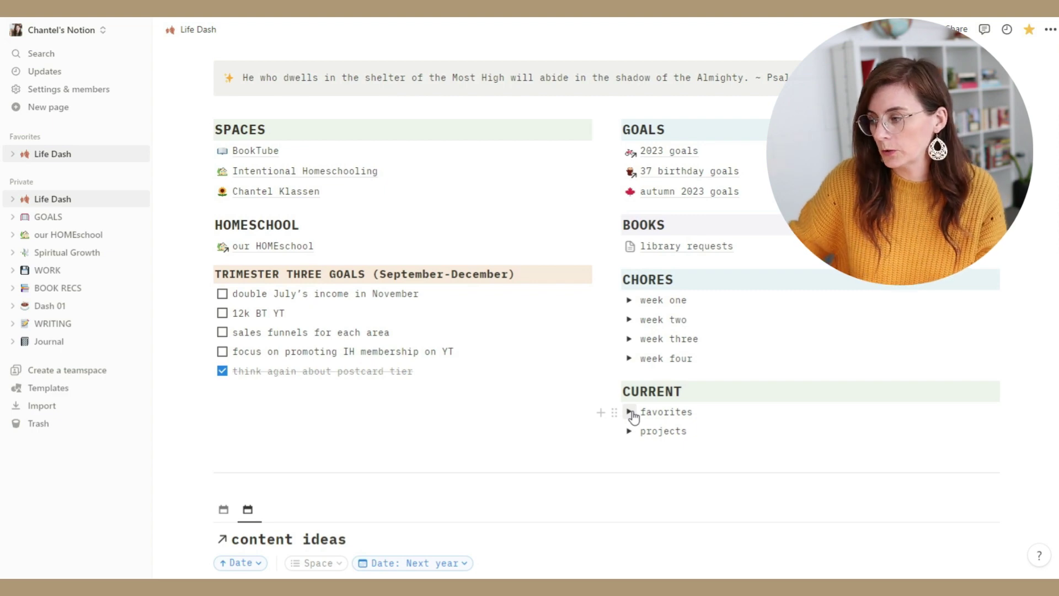
left_click(634, 436)
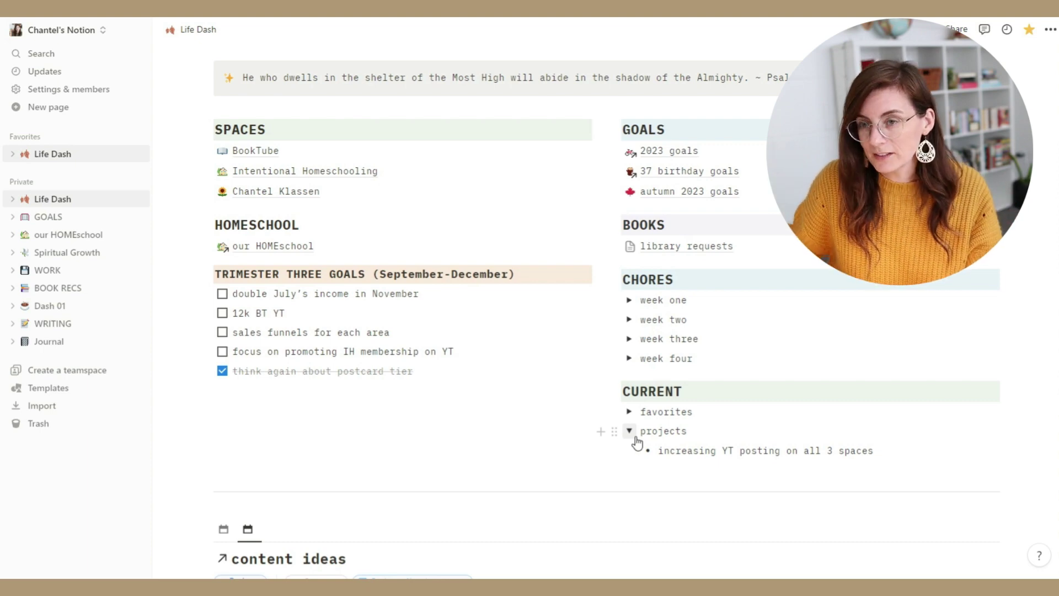
left_click(629, 431)
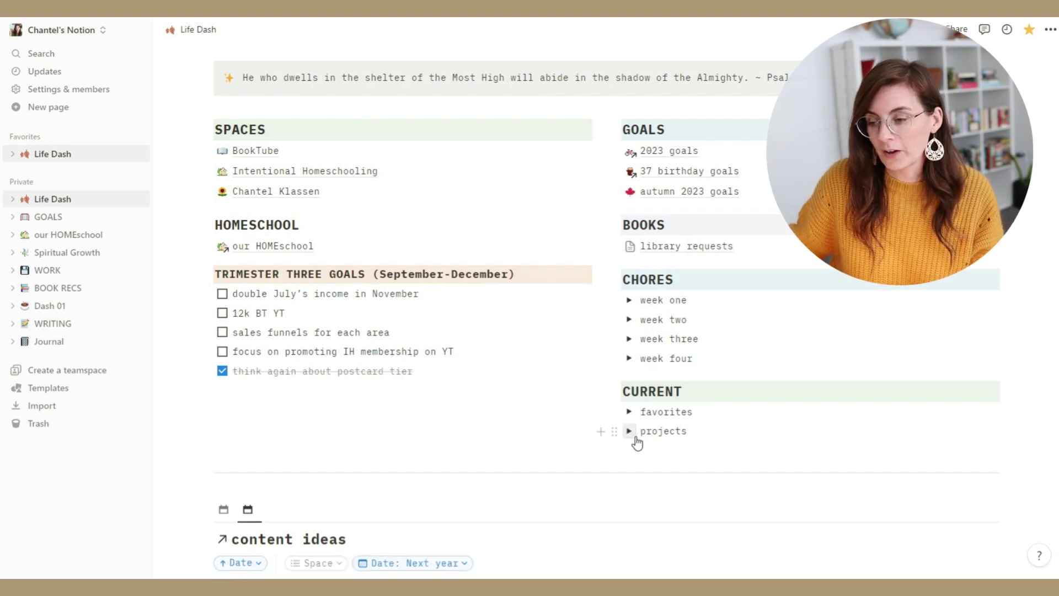
scroll(627, 428, "down", 1)
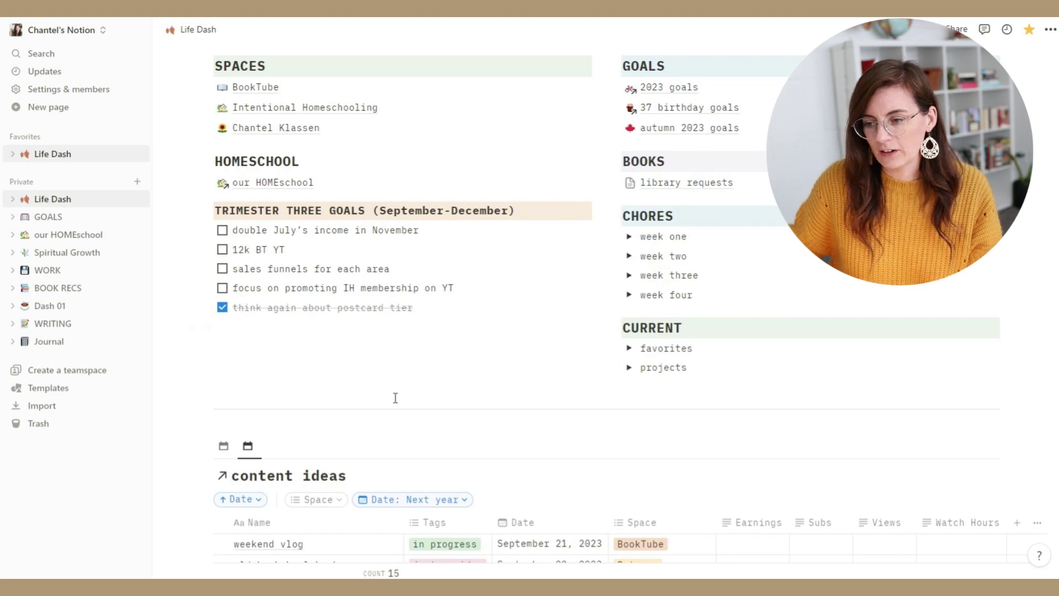
scroll(490, 373, "down", 1)
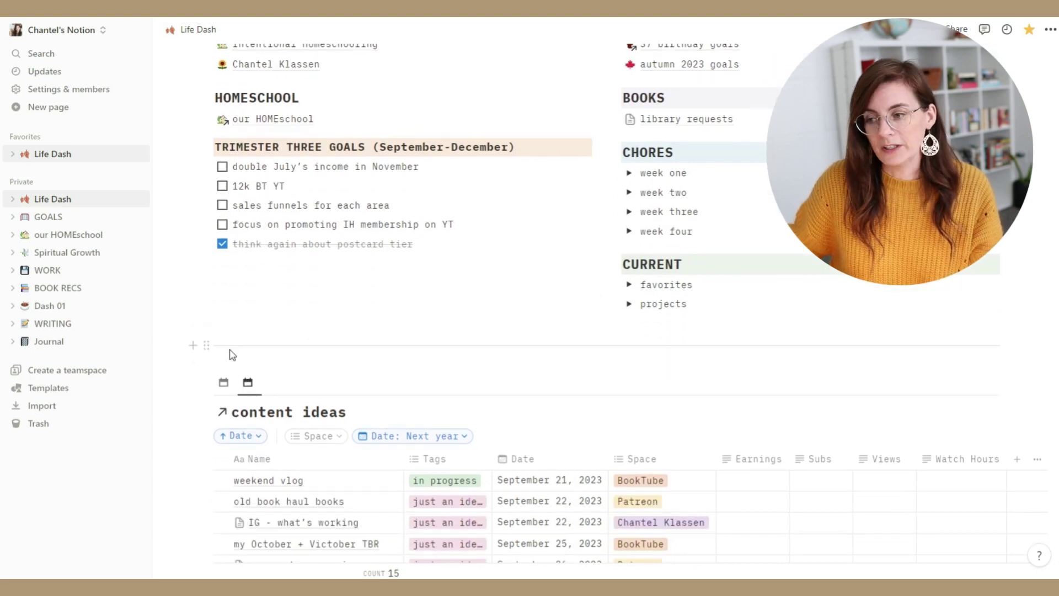
scroll(230, 361, "down", 2)
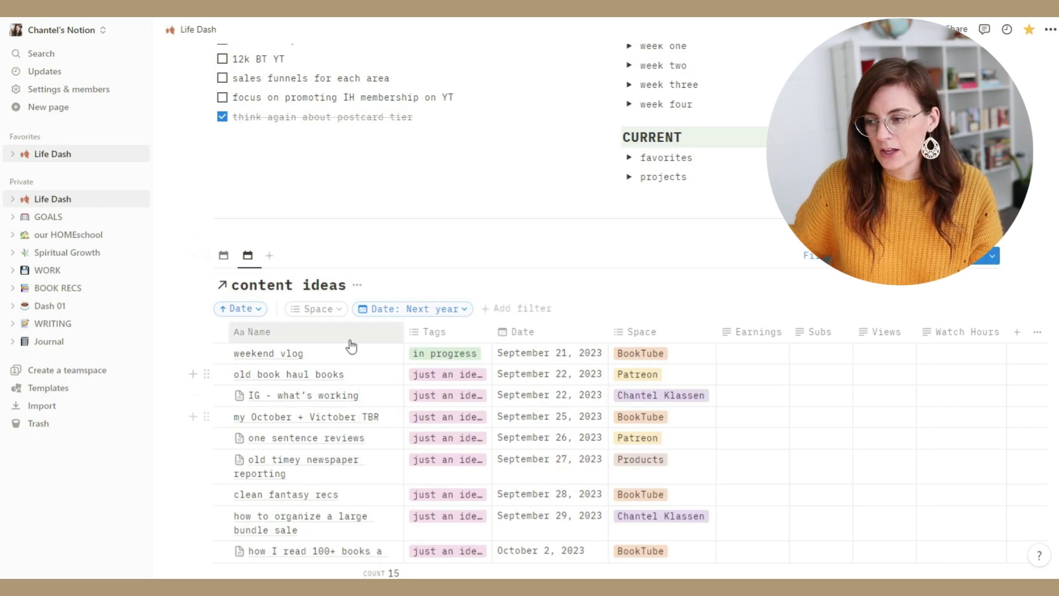
scroll(351, 347, "up", 3)
scroll(352, 339, "down", 1)
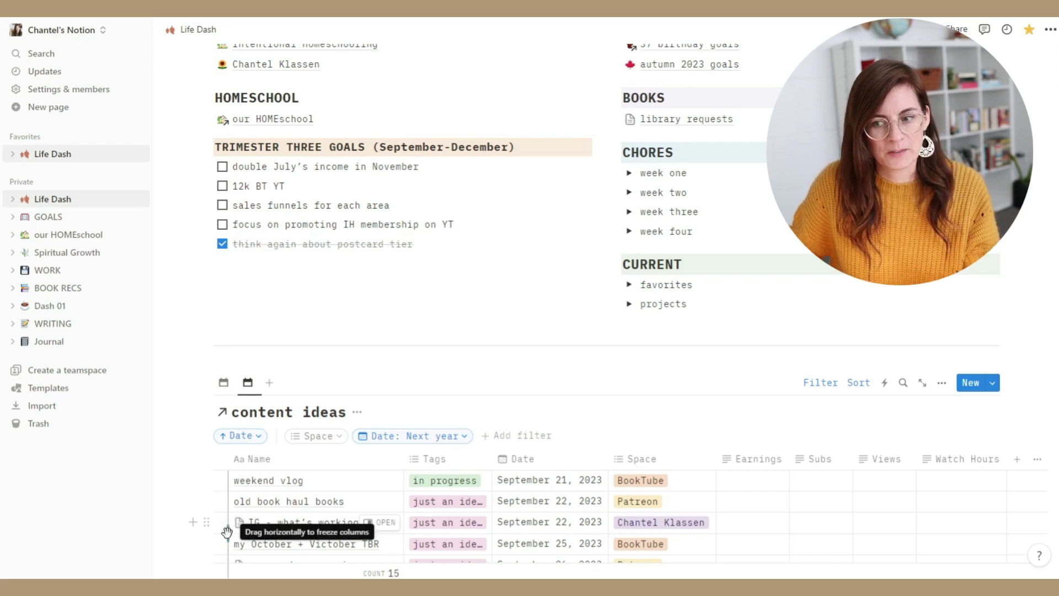
scroll(381, 480, "down", 1)
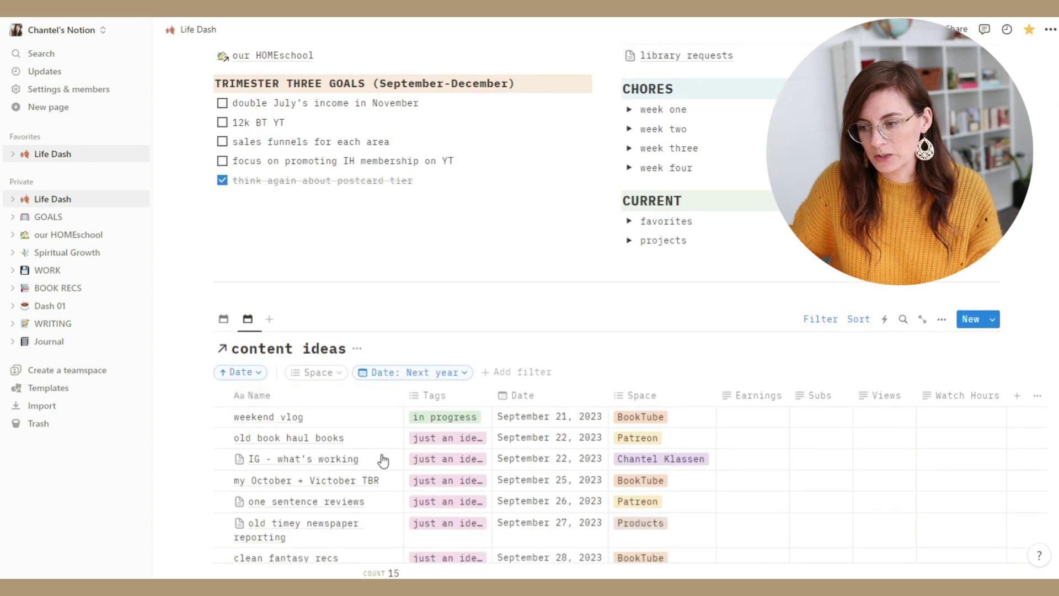
scroll(385, 458, "up", 1)
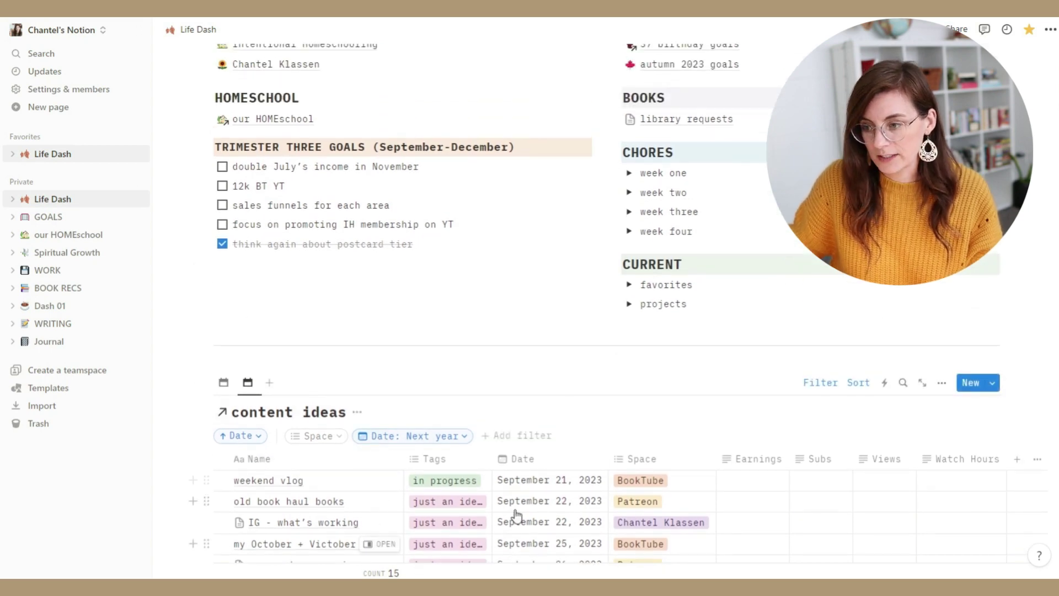
scroll(266, 338, "down", 6)
scroll(266, 338, "down", 8)
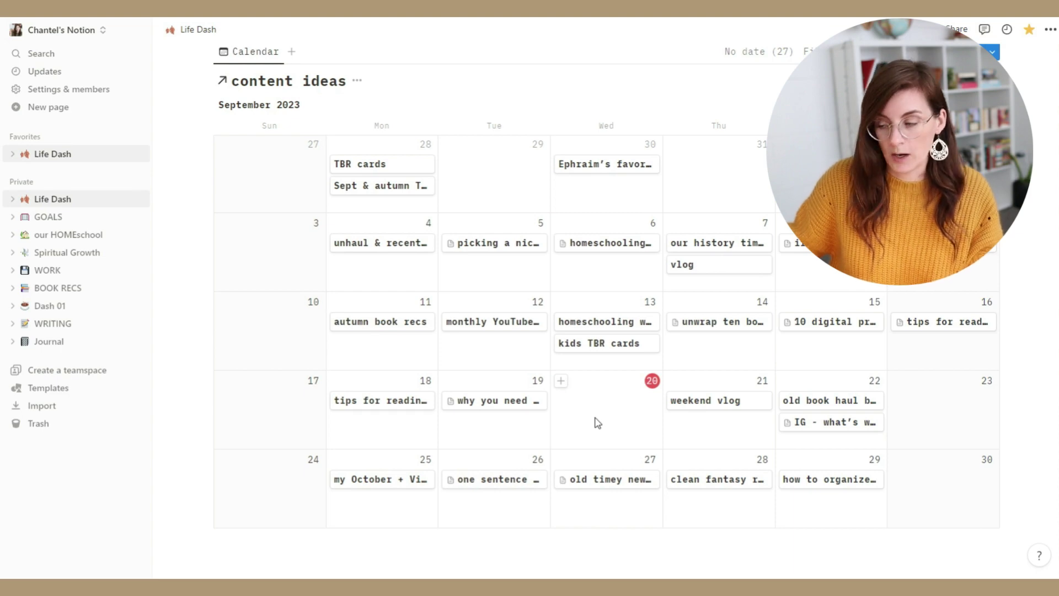
scroll(618, 405, "up", 15)
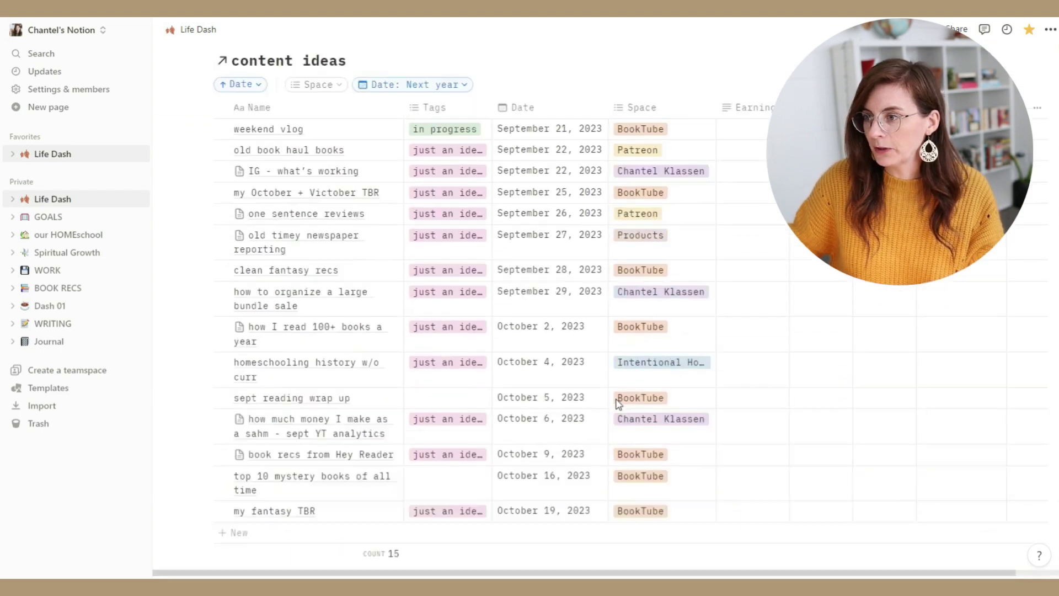
scroll(617, 406, "up", 4)
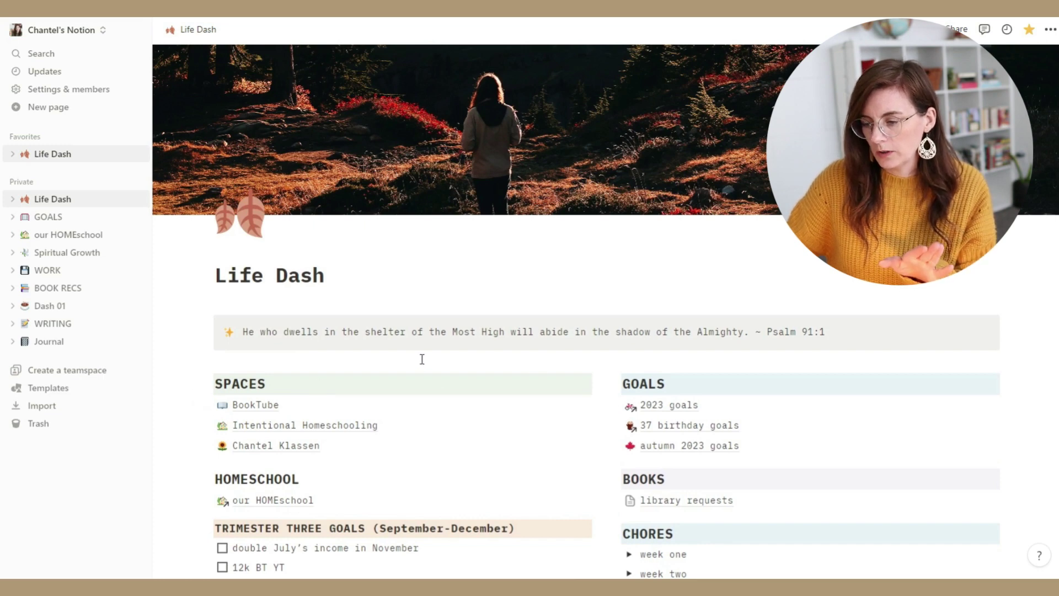
scroll(422, 359, "down", 1)
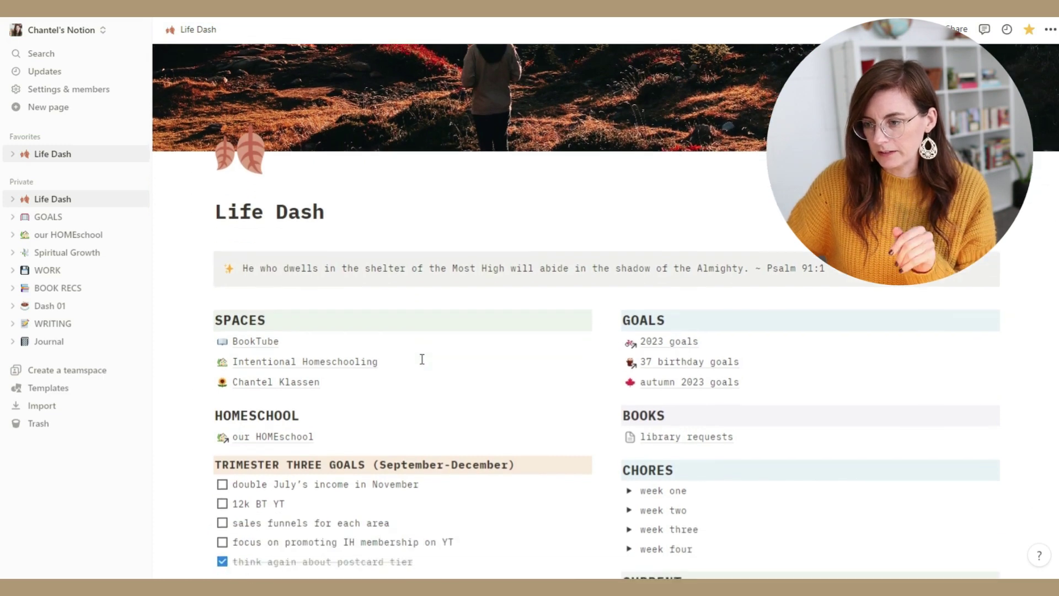
left_click(283, 441)
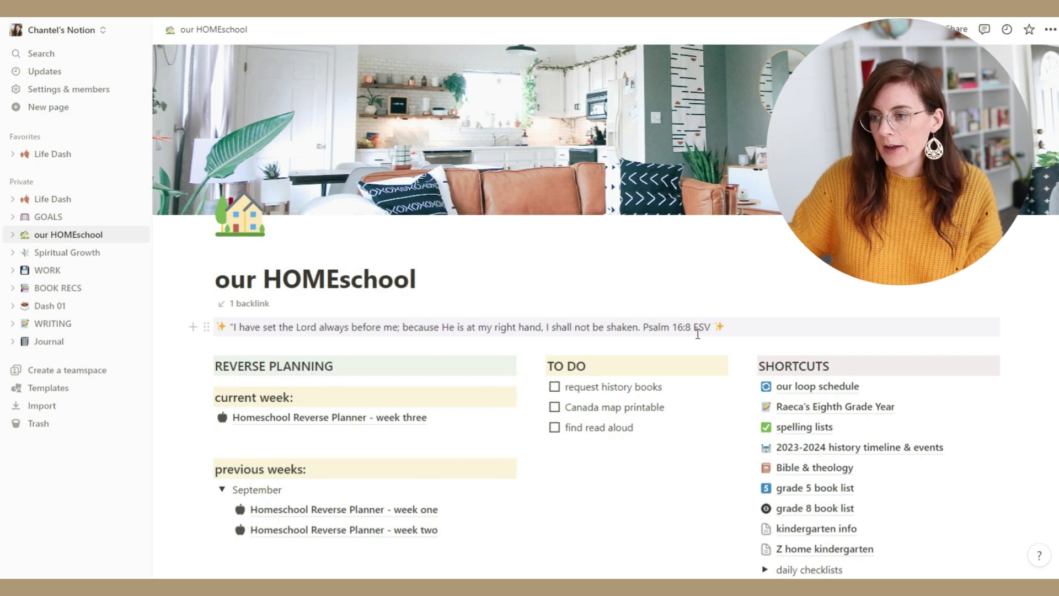
scroll(698, 334, "down", 1)
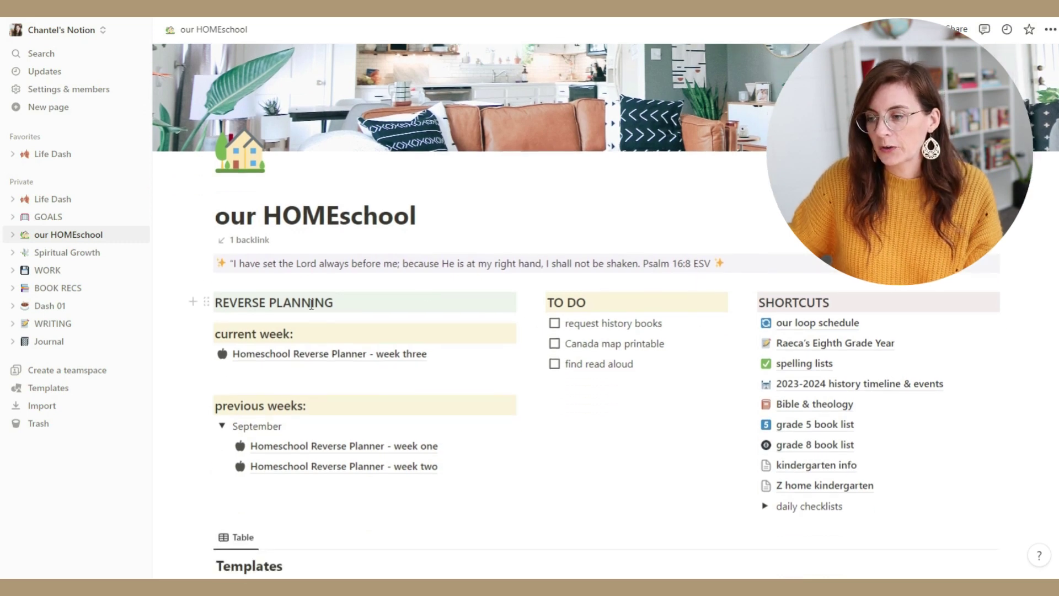
scroll(233, 309, "down", 1)
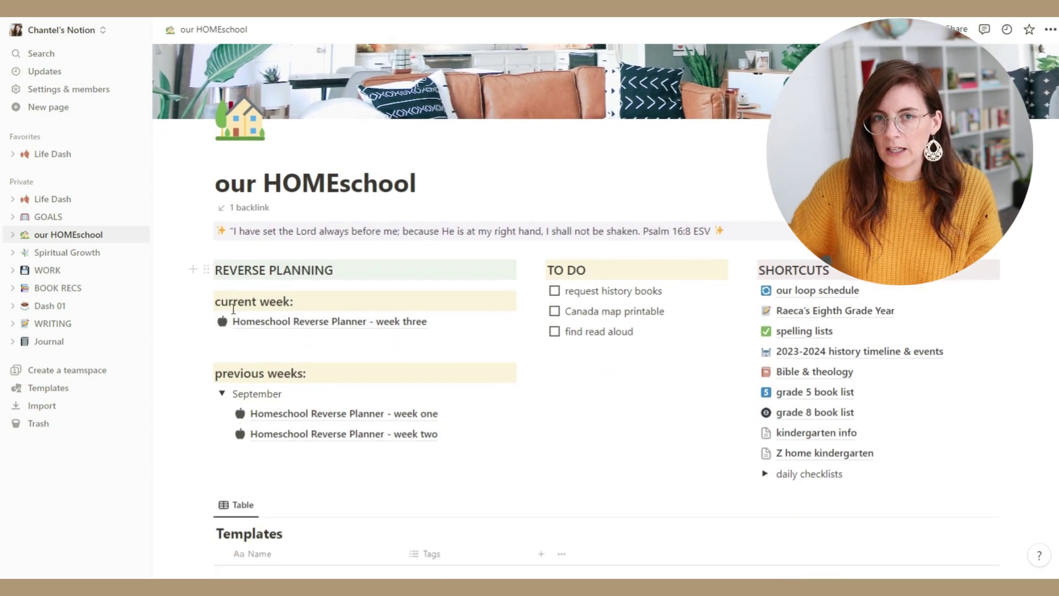
scroll(233, 309, "down", 1)
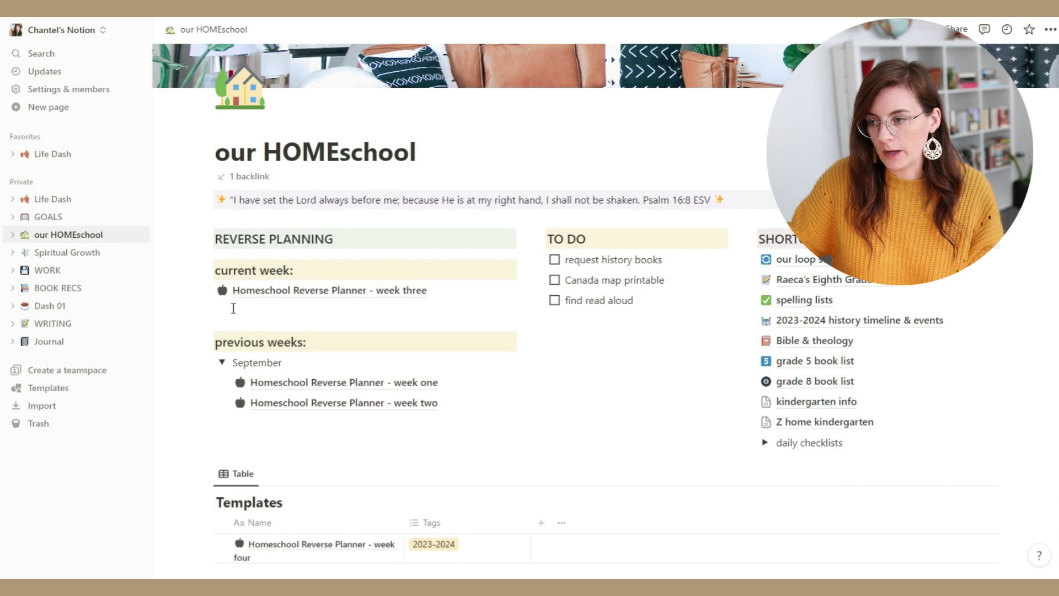
left_click(326, 289)
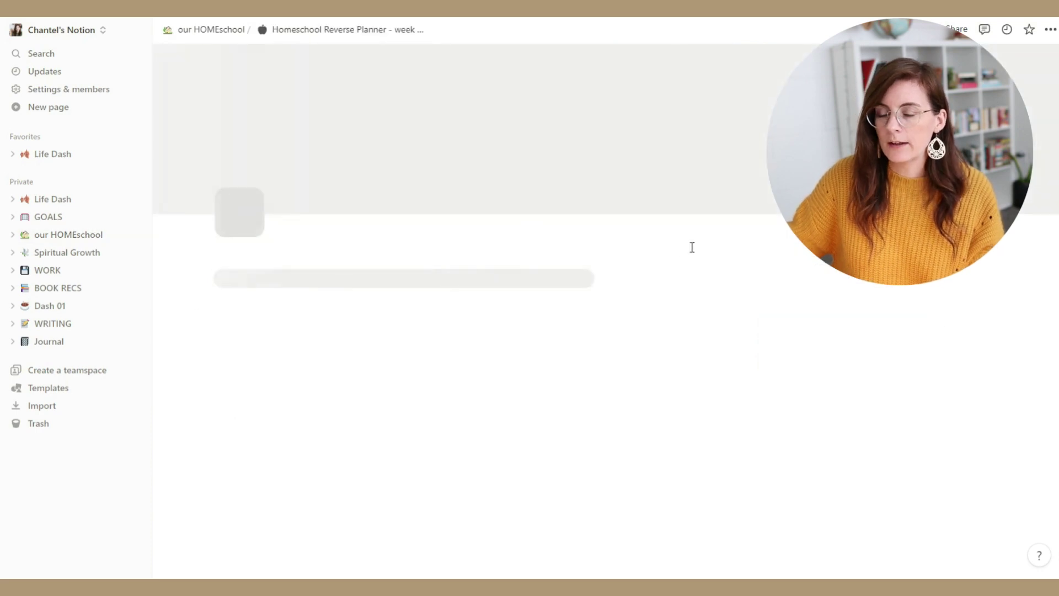
scroll(691, 247, "down", 5)
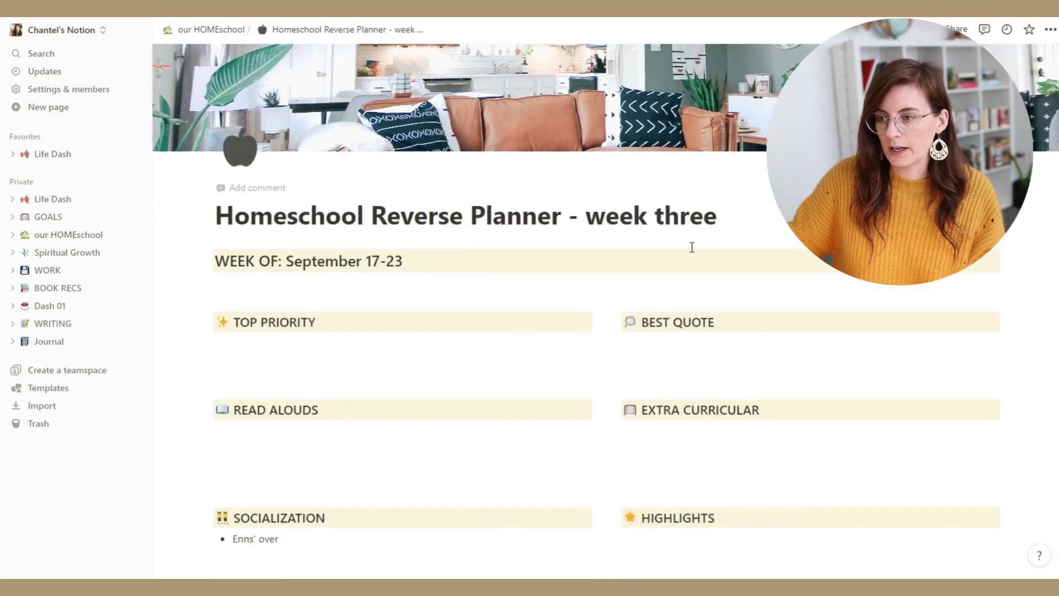
scroll(439, 132, "down", 8)
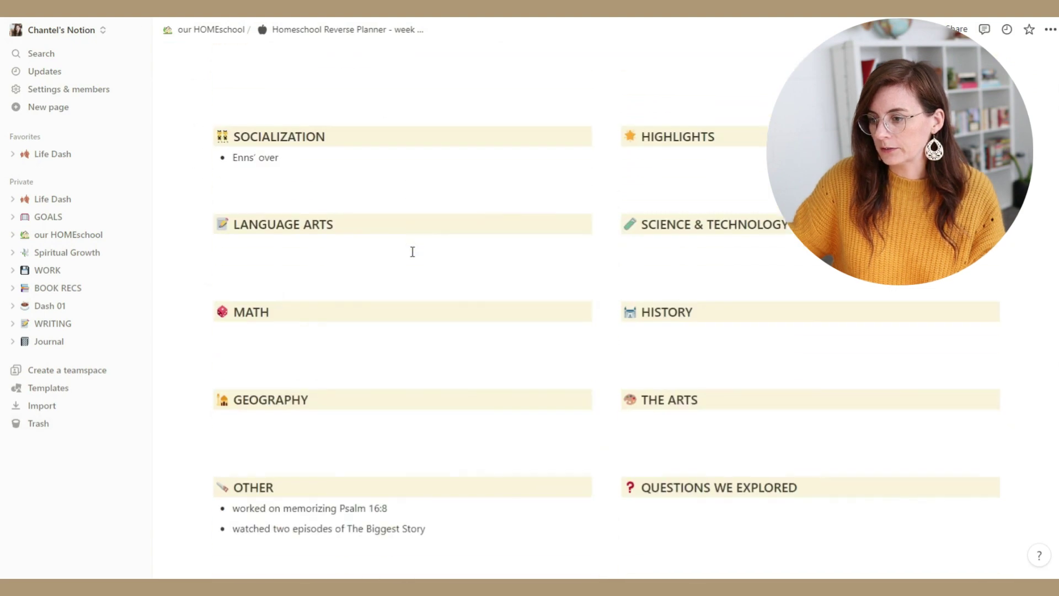
scroll(532, 229, "up", 8)
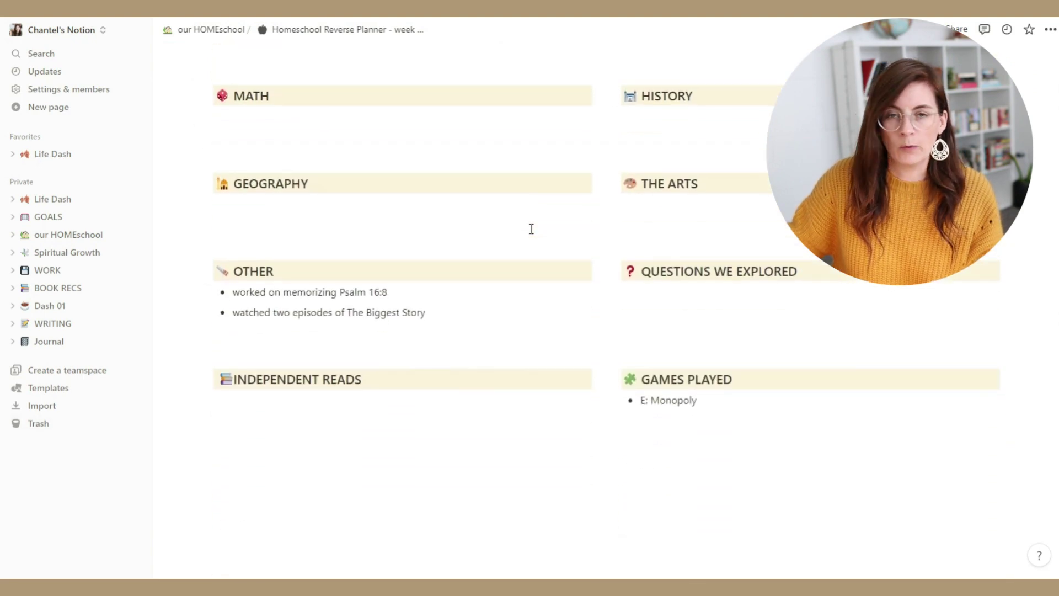
scroll(531, 229, "up", 5)
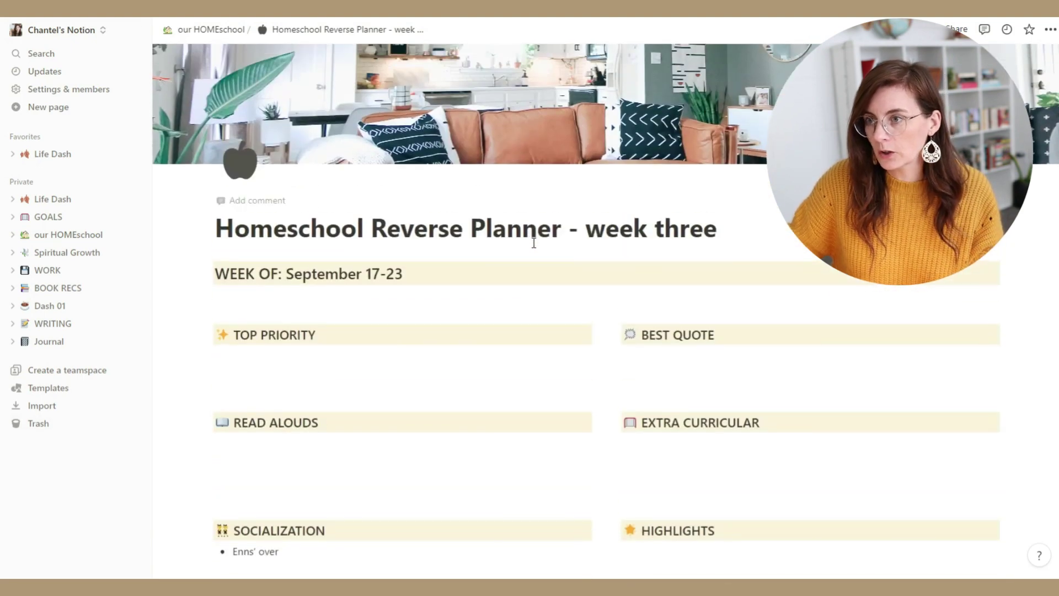
key("ctrl+bracketleft")
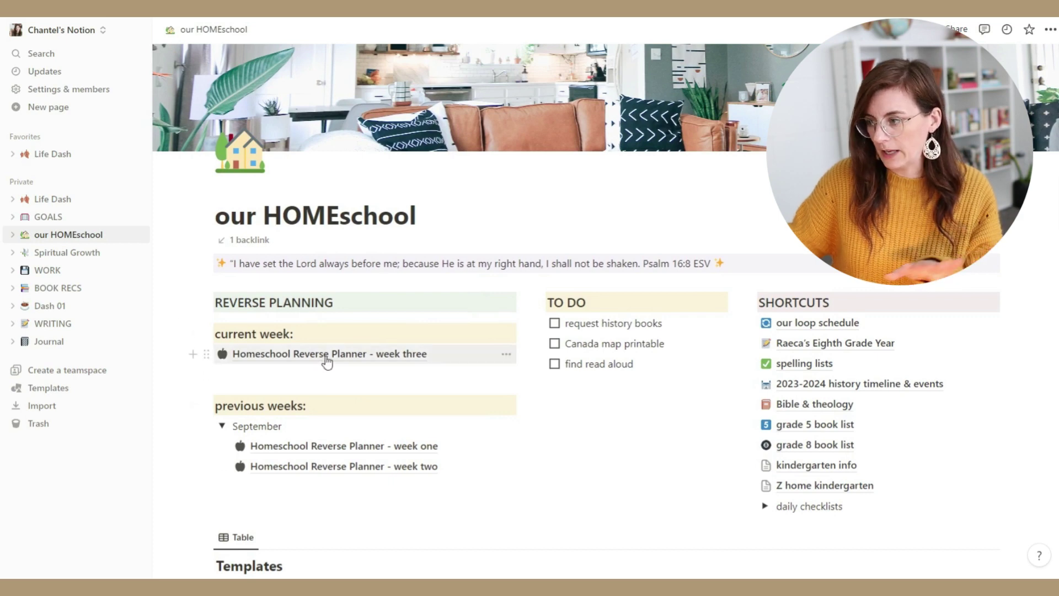
scroll(326, 359, "down", 5)
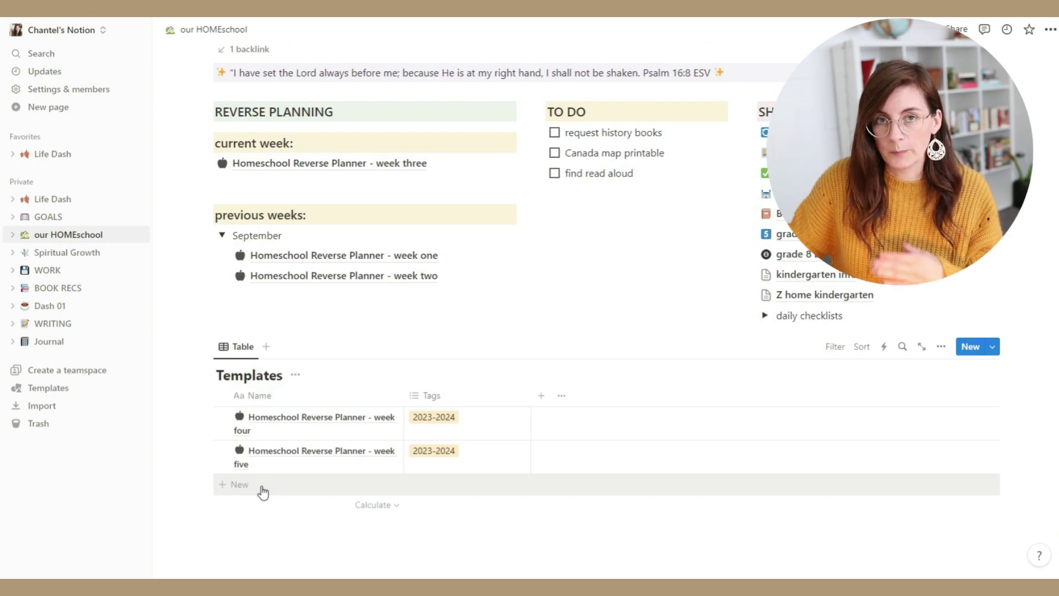
scroll(380, 484, "up", 5)
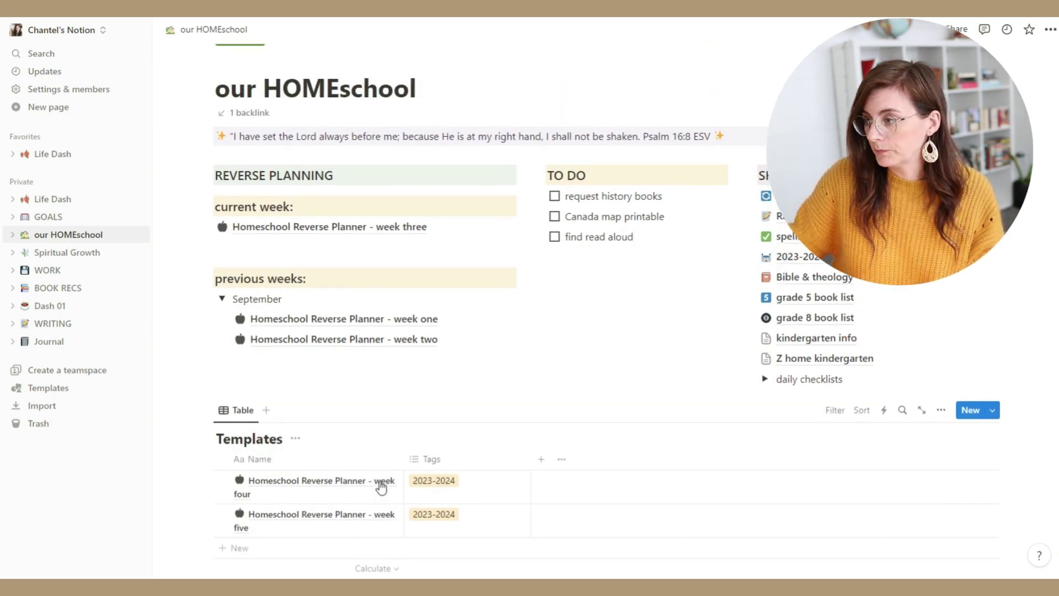
scroll(380, 488, "up", 2)
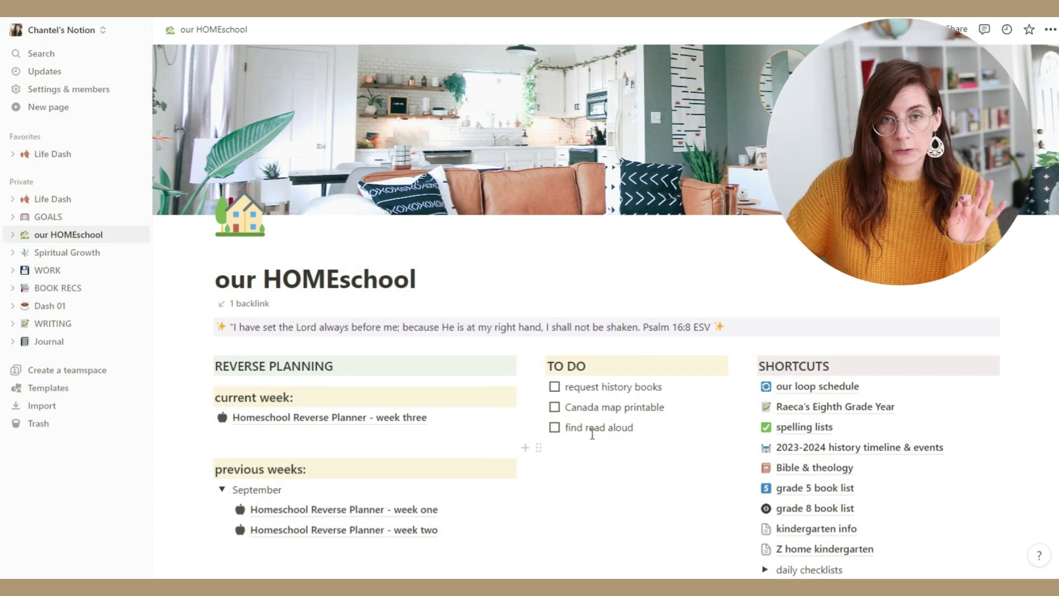
scroll(842, 340, "down", 3)
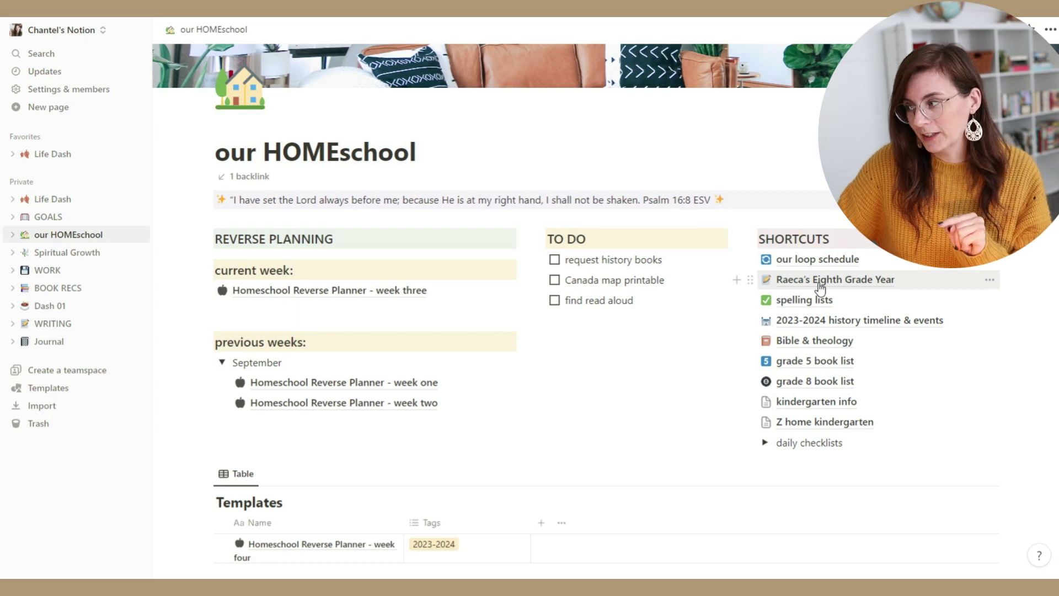
Step: View the eighth-grade October 1-7 weekly reflection page, then go back up to the year page
left_click(820, 286)
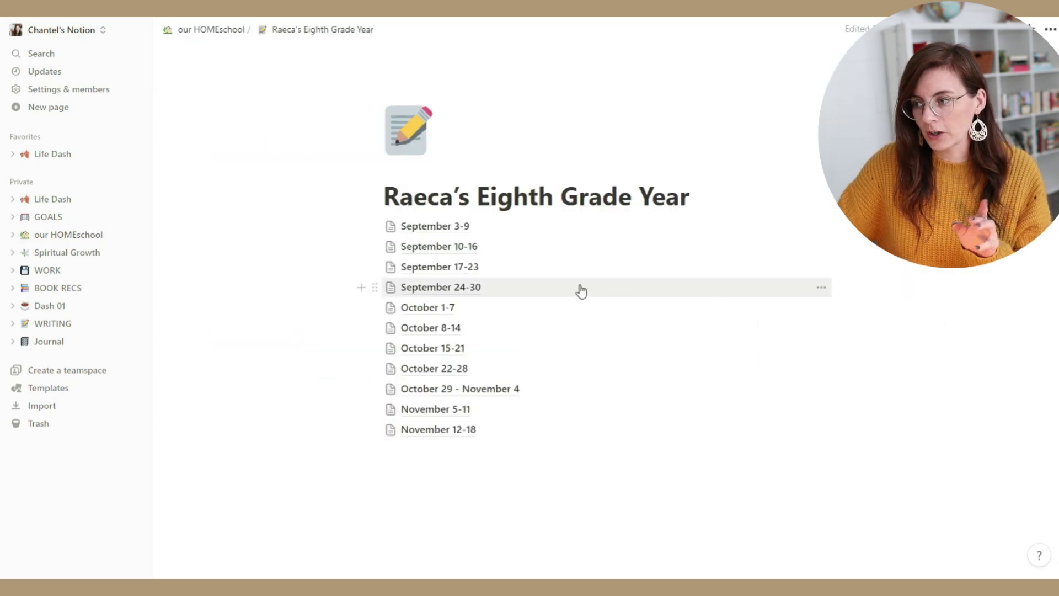
left_click(452, 307)
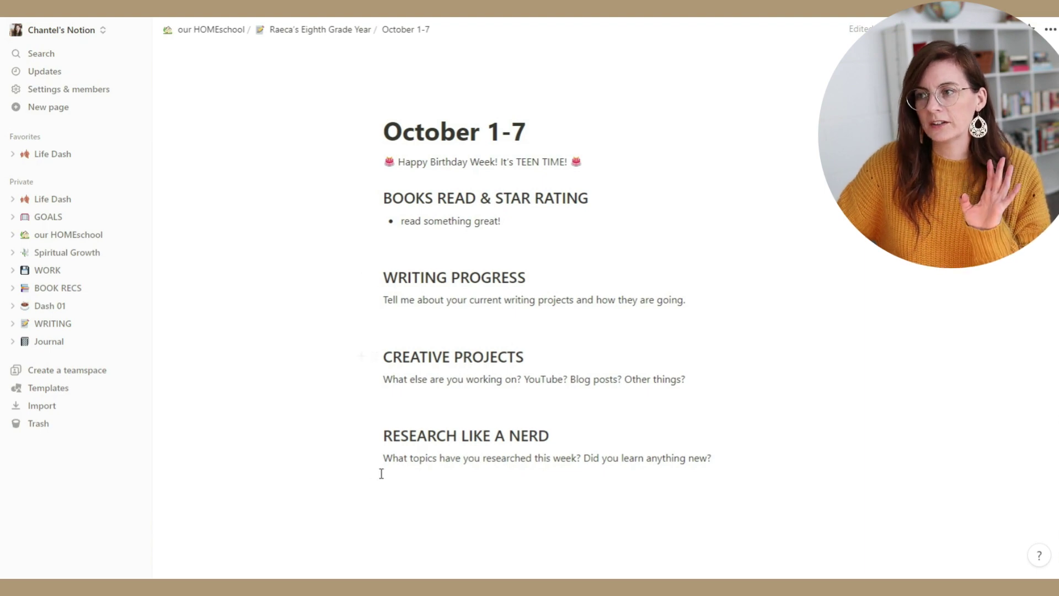
left_click(301, 39)
Step: Look over the Bible & theology resources page, then return to our HOMEschool
left_click(211, 35)
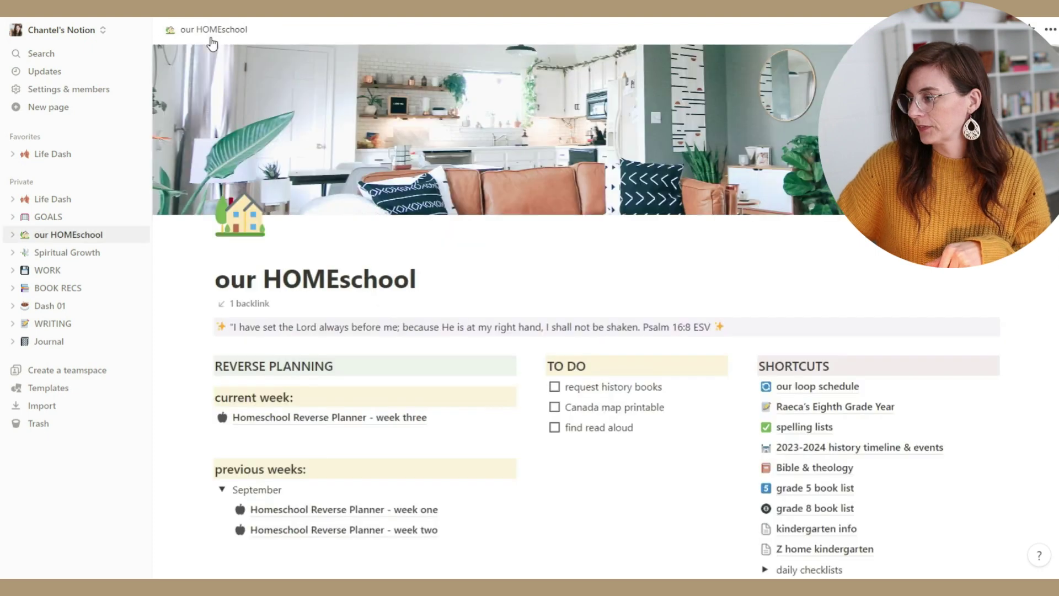
scroll(747, 273, "down", 1)
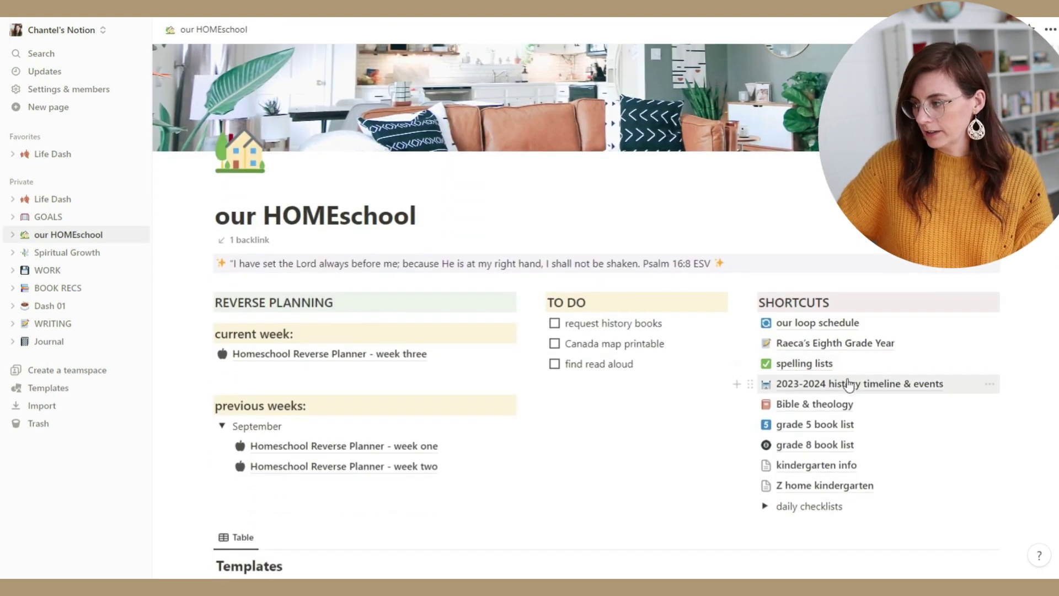
left_click(823, 411)
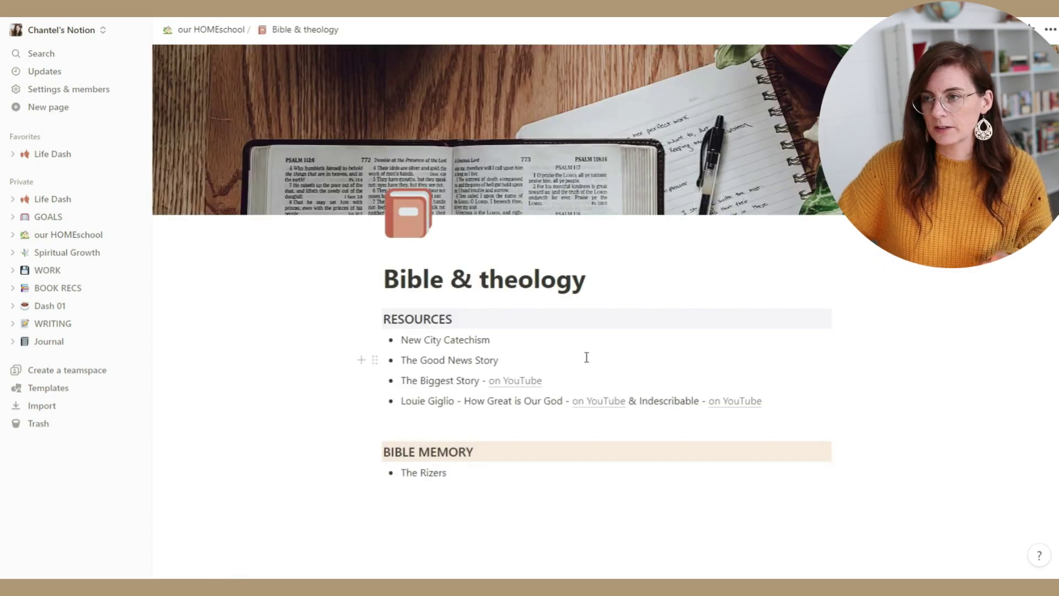
left_click(216, 32)
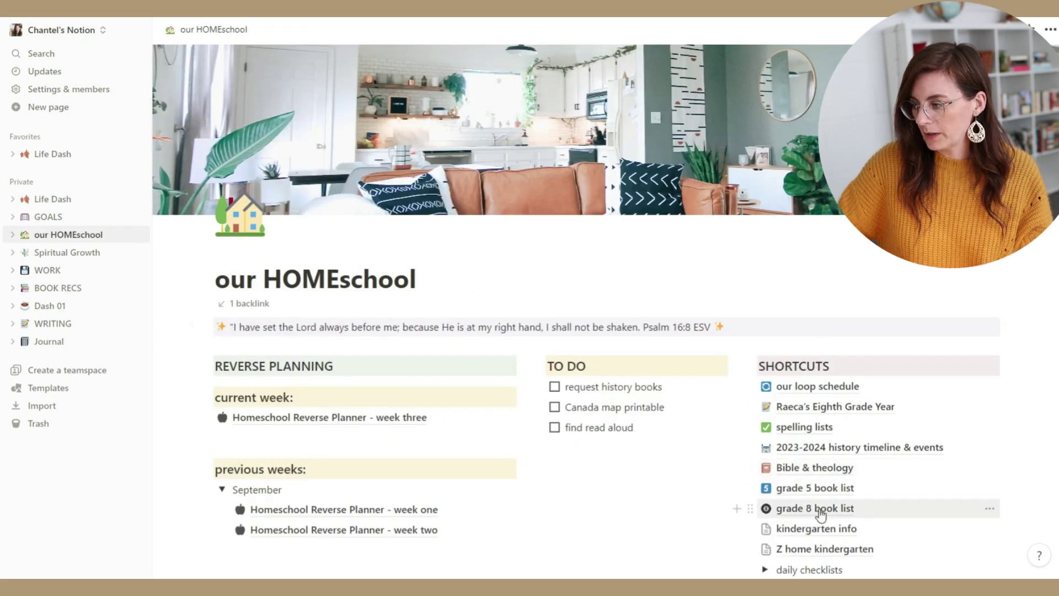
scroll(819, 510, "down", 1)
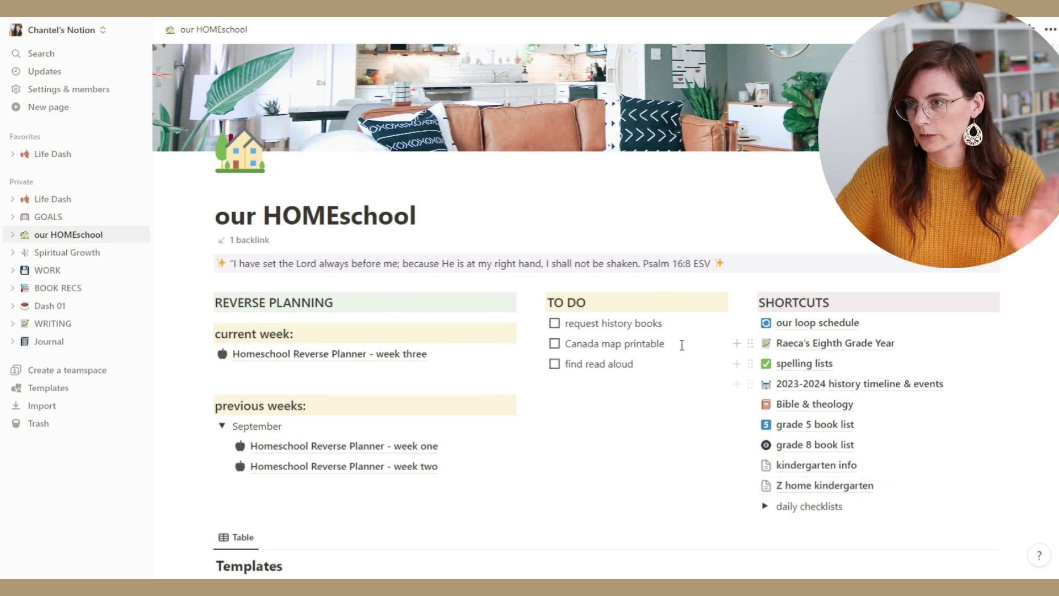
scroll(265, 376, "up", 1)
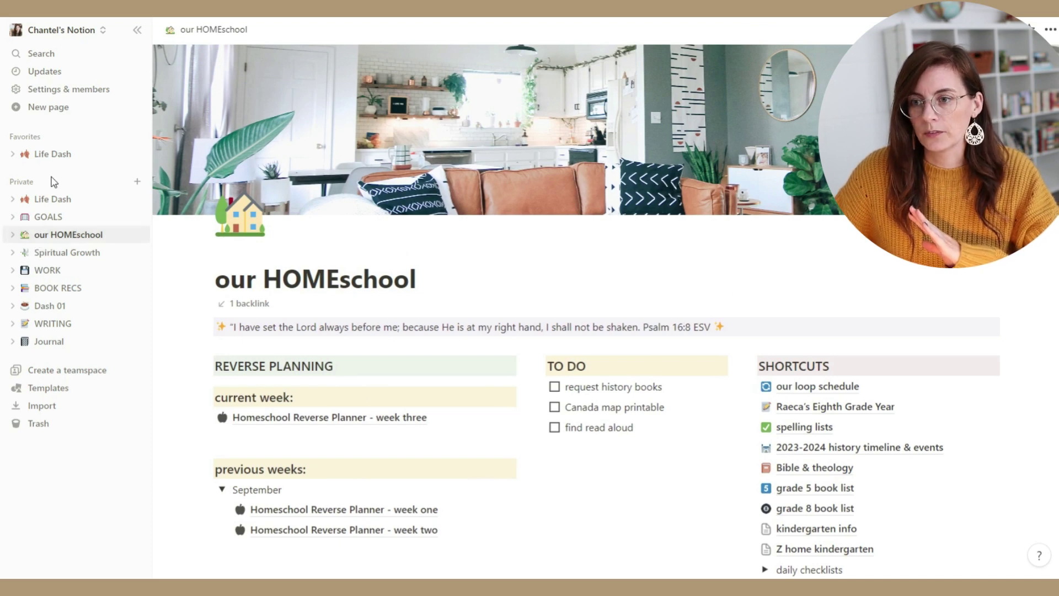
Step: Read through the 2023 goals checklist, then move up to the GOALS page listing 2021–2023 goals
left_click(55, 153)
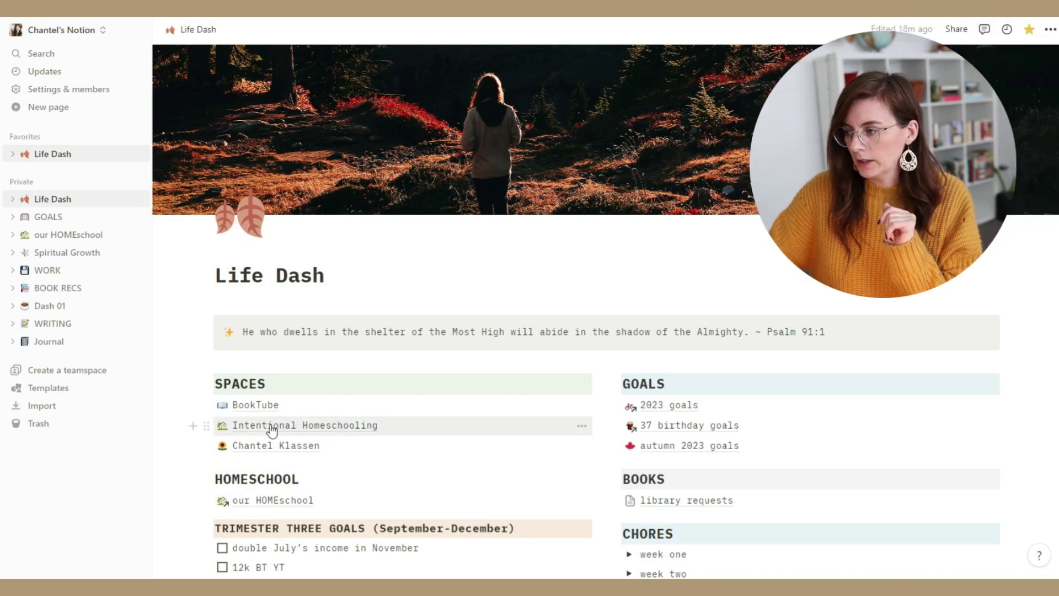
left_click(683, 404)
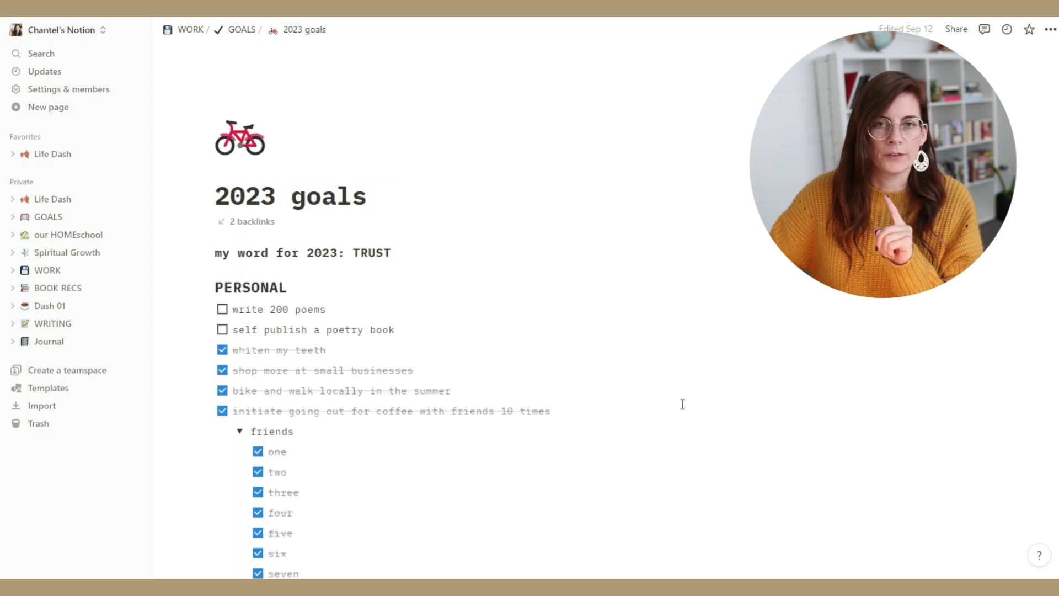
scroll(683, 404, "down", 2)
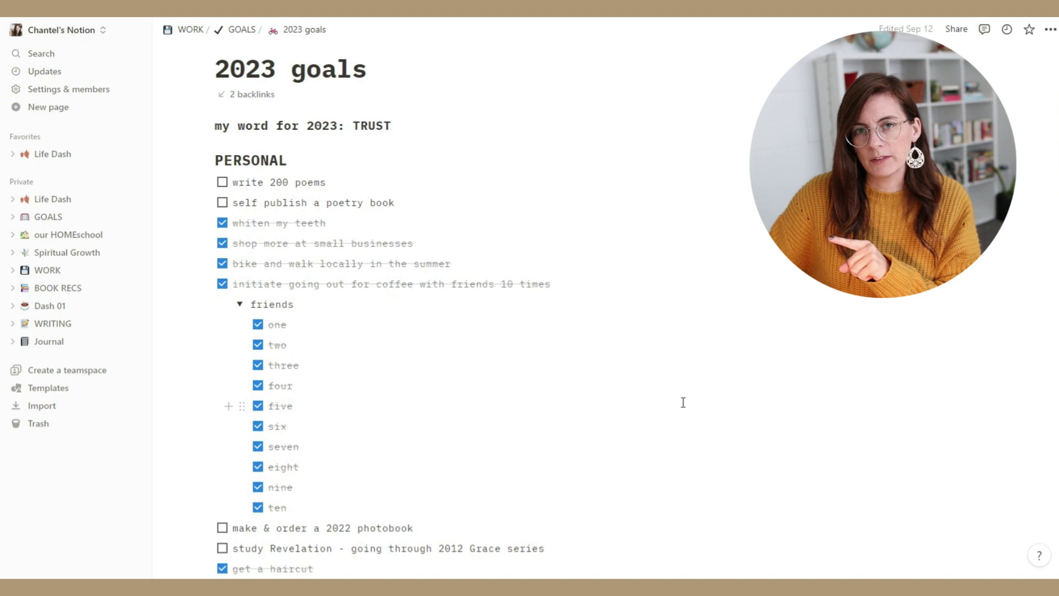
scroll(683, 402, "down", 6)
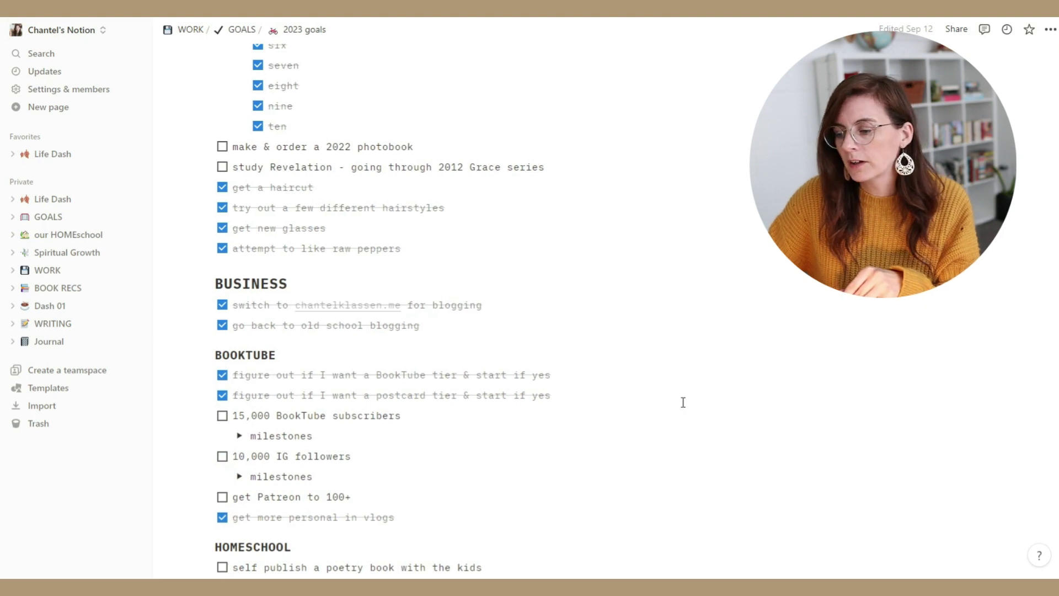
scroll(683, 402, "down", 7)
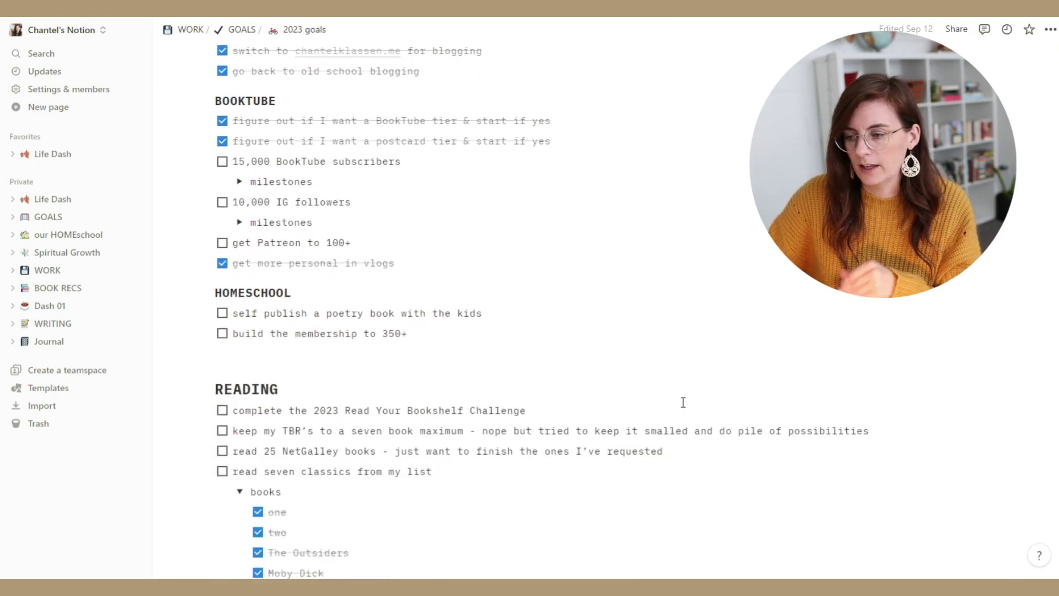
scroll(683, 403, "down", 2)
scroll(682, 402, "up", 7)
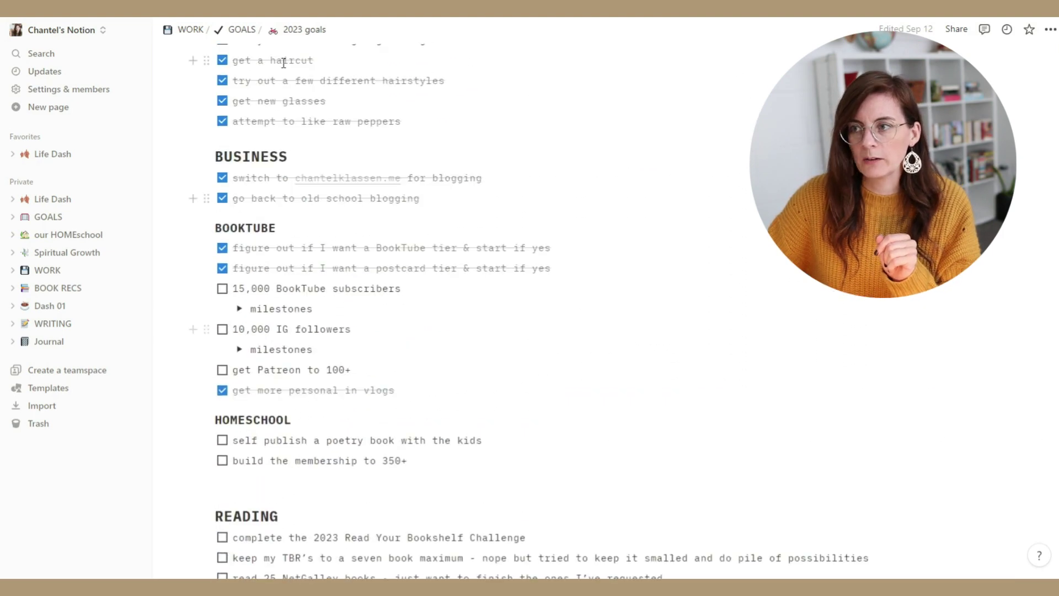
left_click(237, 33)
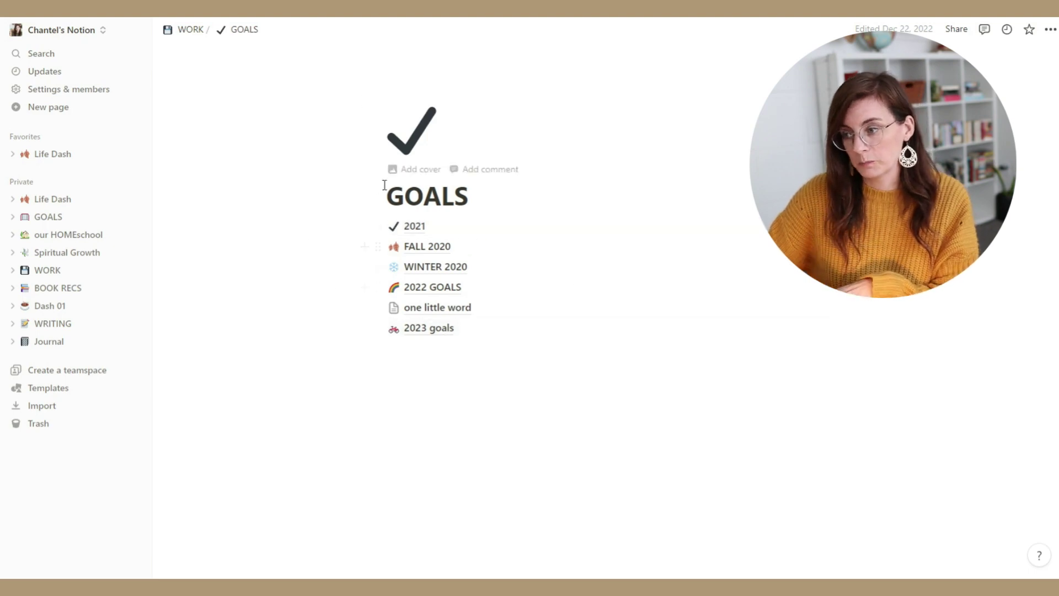
Step: Expand GOALS to show its 2023, birthday and friendship subpages, then go back to Life Dash
left_click(37, 203)
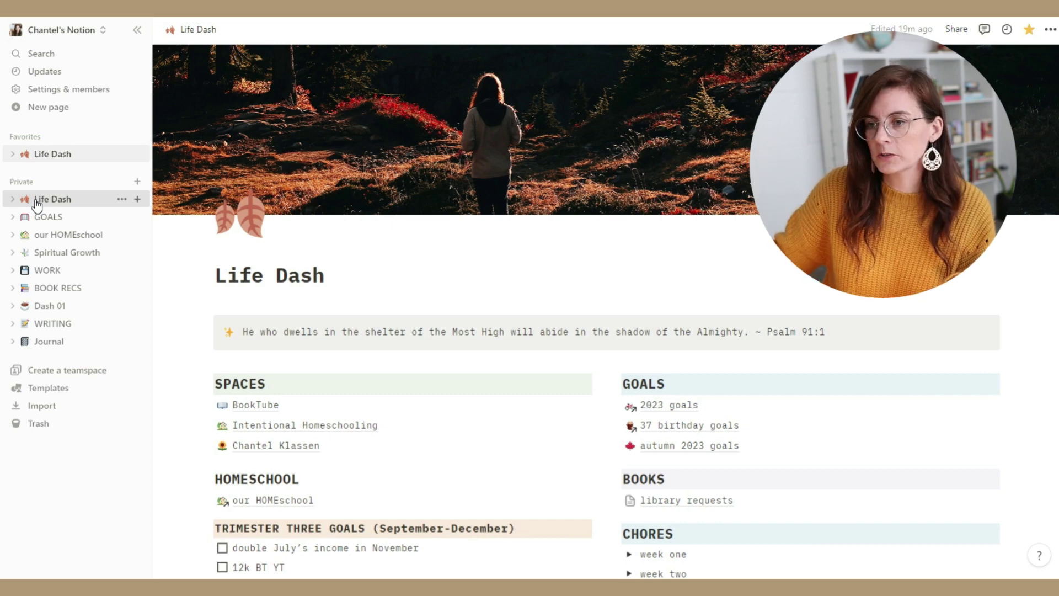
left_click(47, 217)
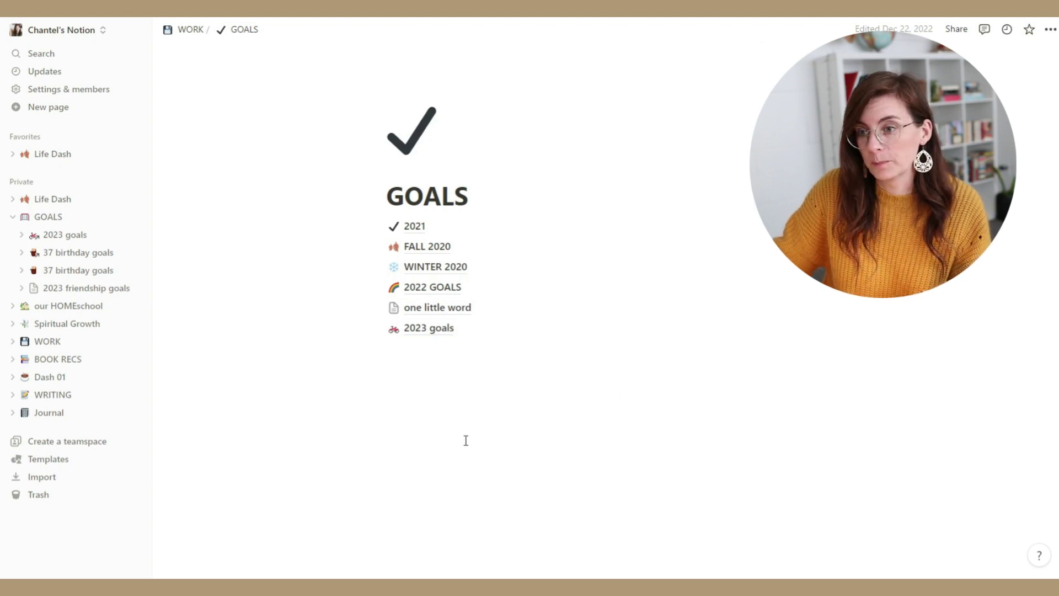
key("ctrl+[")
scroll(618, 400, "down", 1)
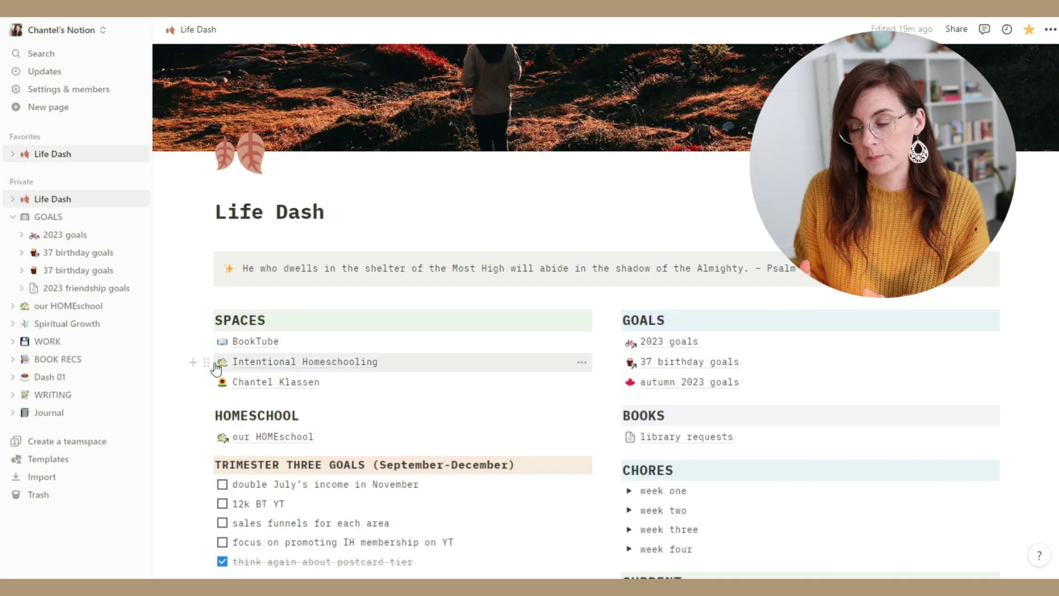
Step: Open the personal space page's content ideas table and clear the IG idea's date
left_click(245, 389)
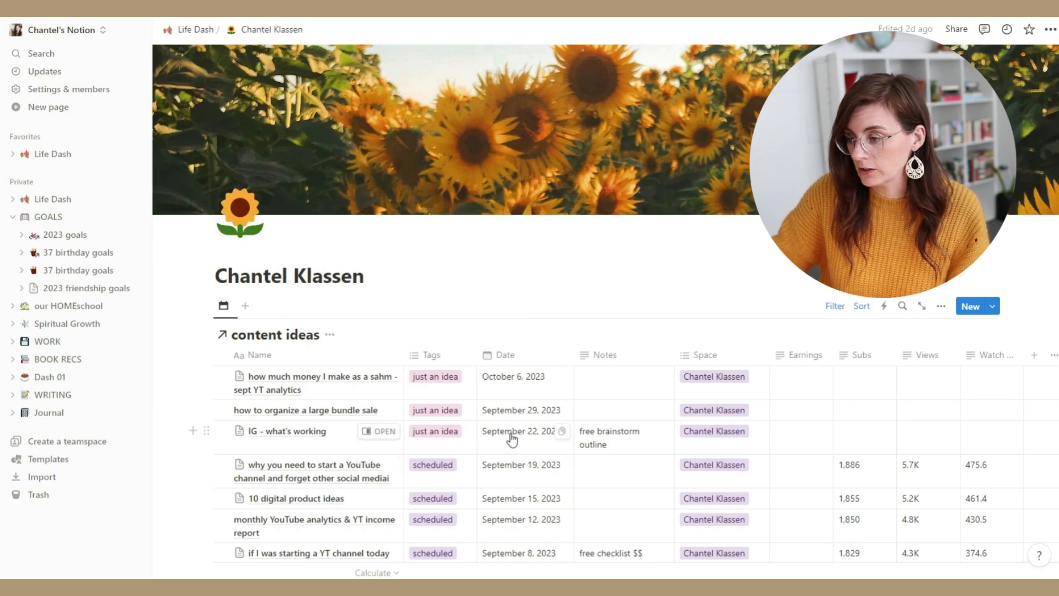
left_click(512, 439)
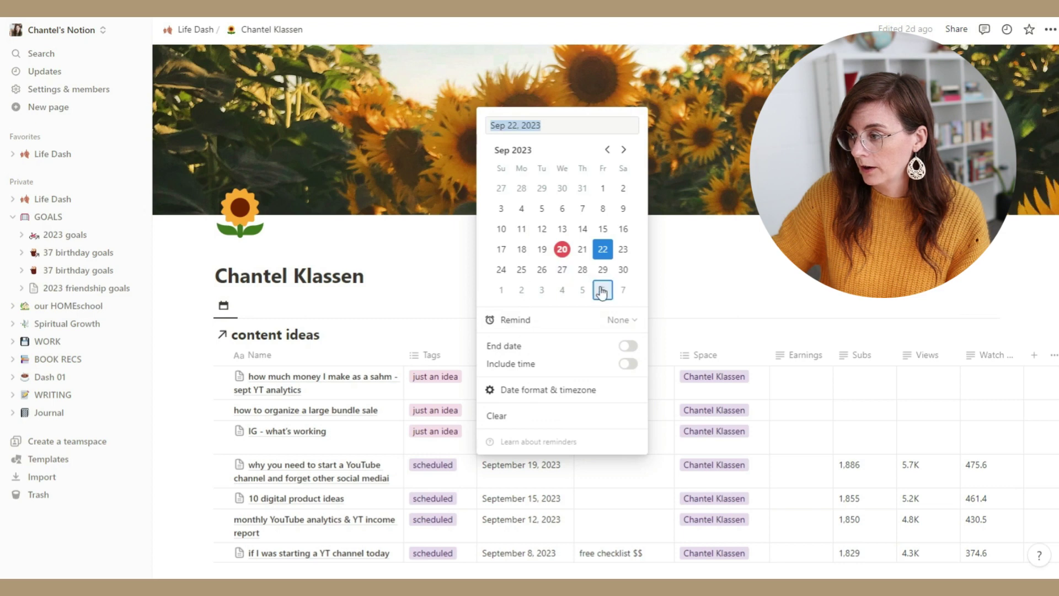
left_click(504, 420)
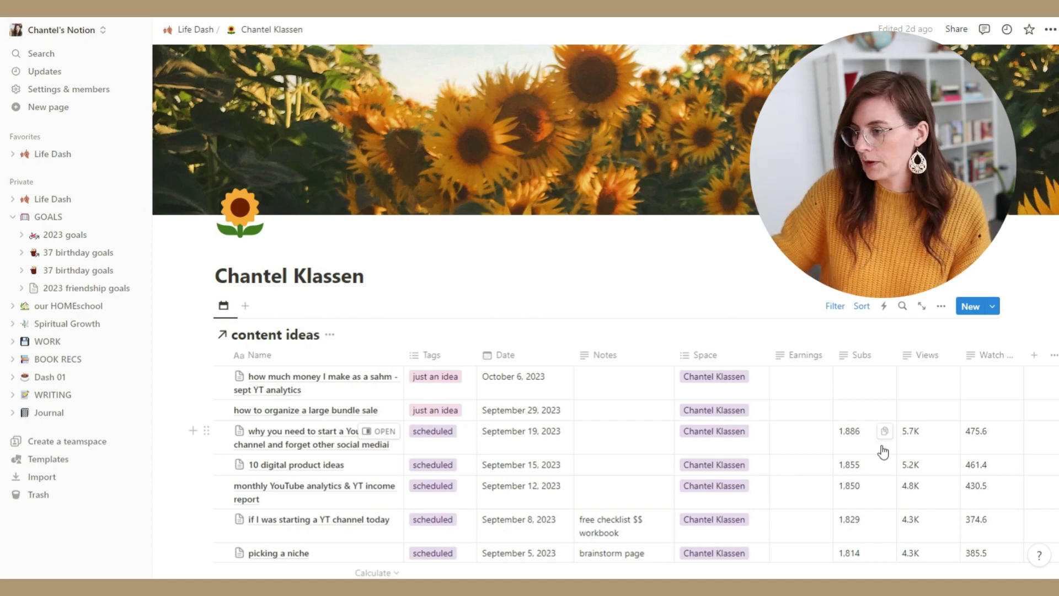
Step: Browse the content ideas and YOUTUBE STATS tables, then open the Notion tour idea in side peek
scroll(894, 397, "down", 15)
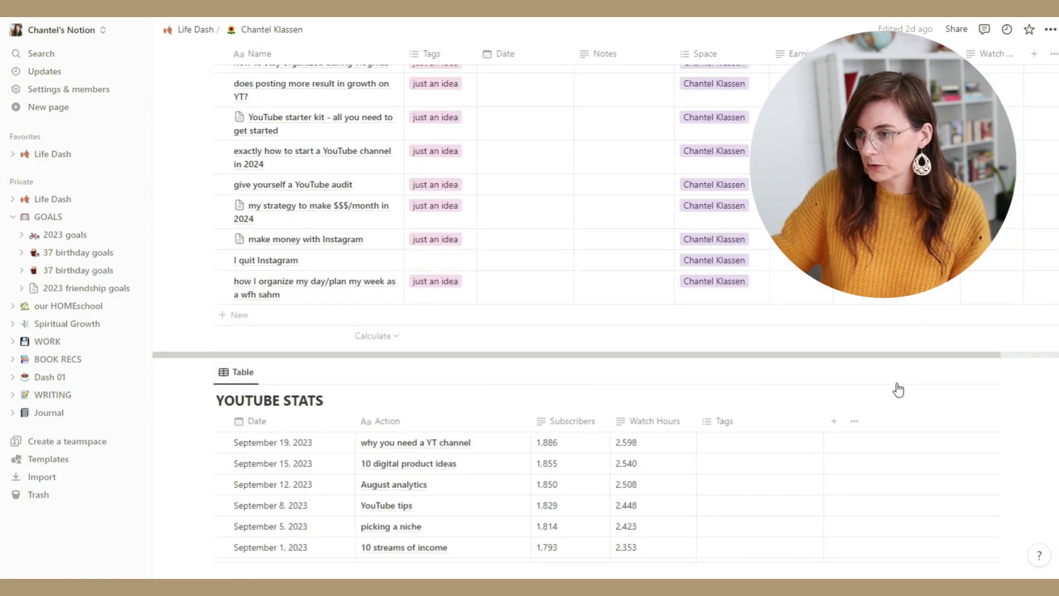
scroll(898, 389, "down", 7)
scroll(686, 305, "up", 4)
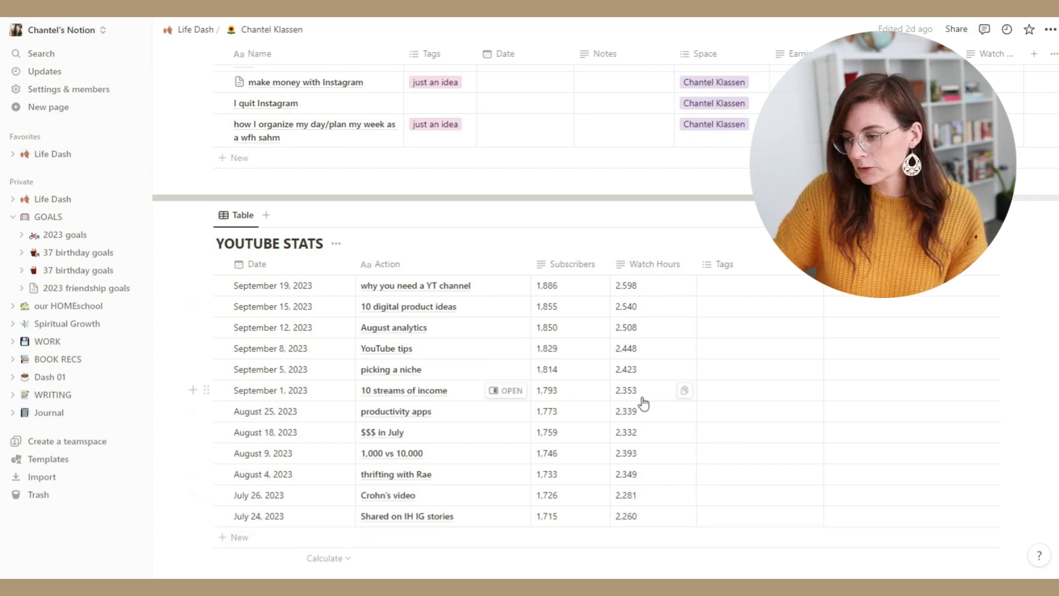
scroll(644, 404, "down", 2)
scroll(644, 404, "up", 5)
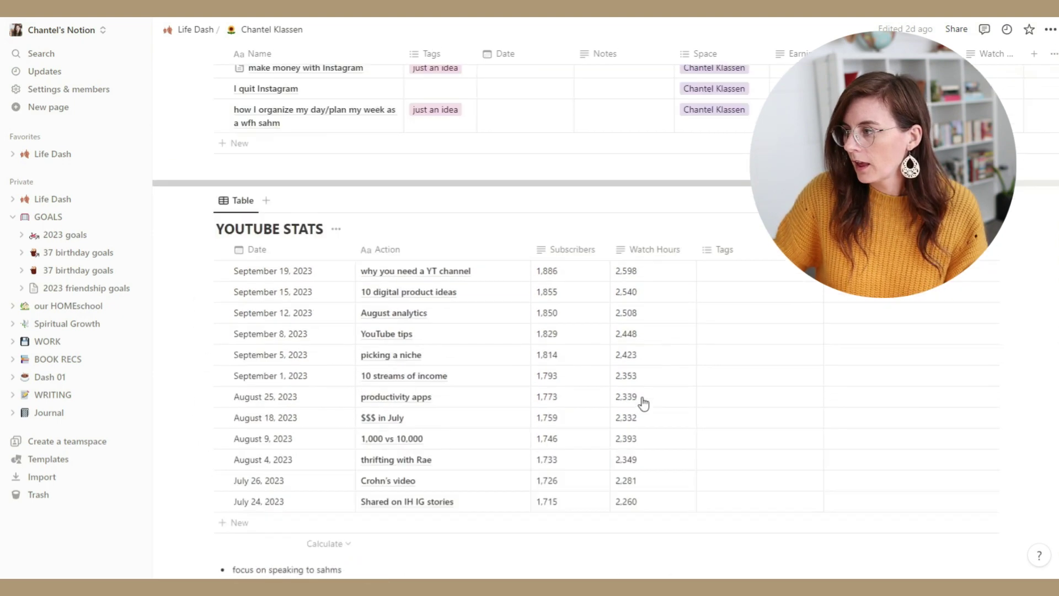
scroll(644, 404, "up", 5)
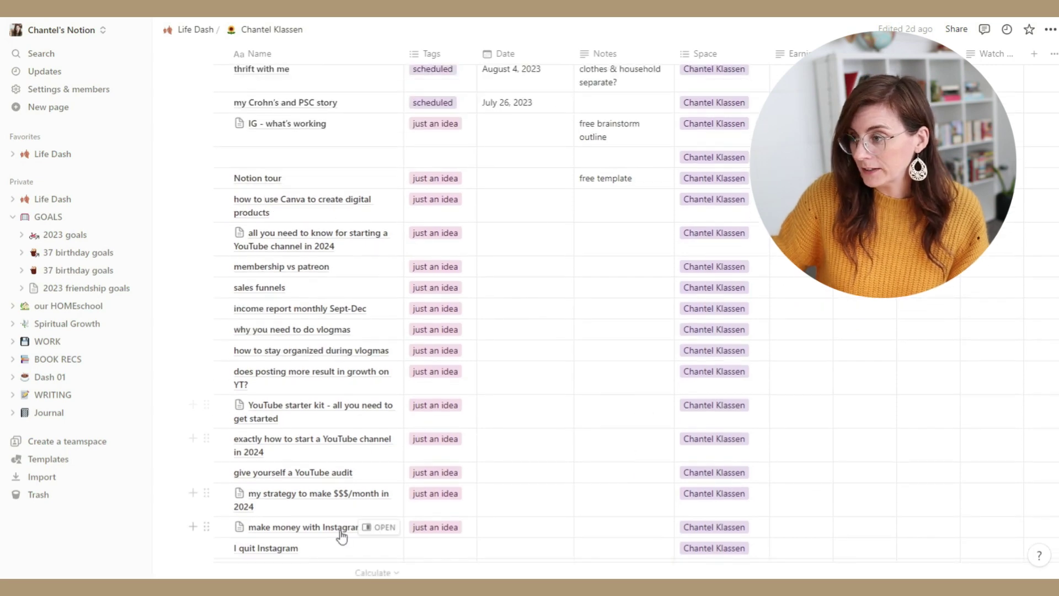
scroll(366, 534, "up", 10)
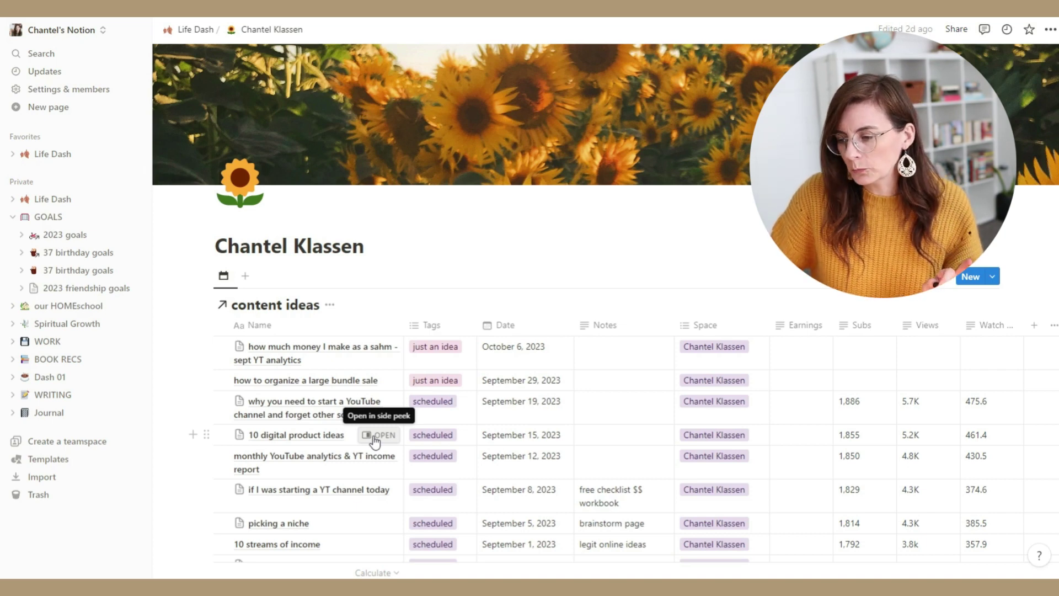
scroll(375, 441, "down", 10)
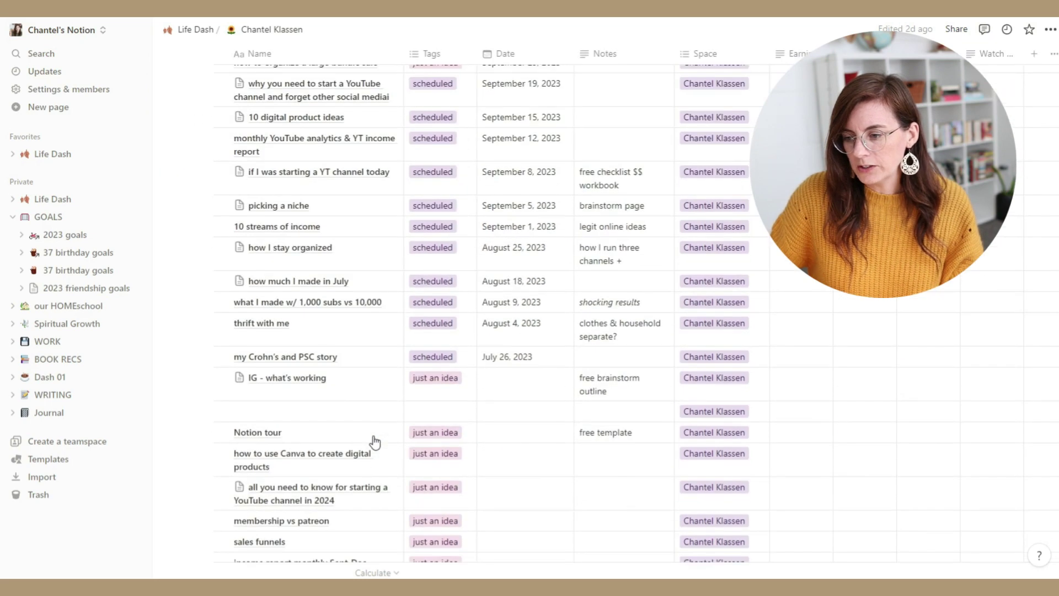
scroll(371, 434, "down", 3)
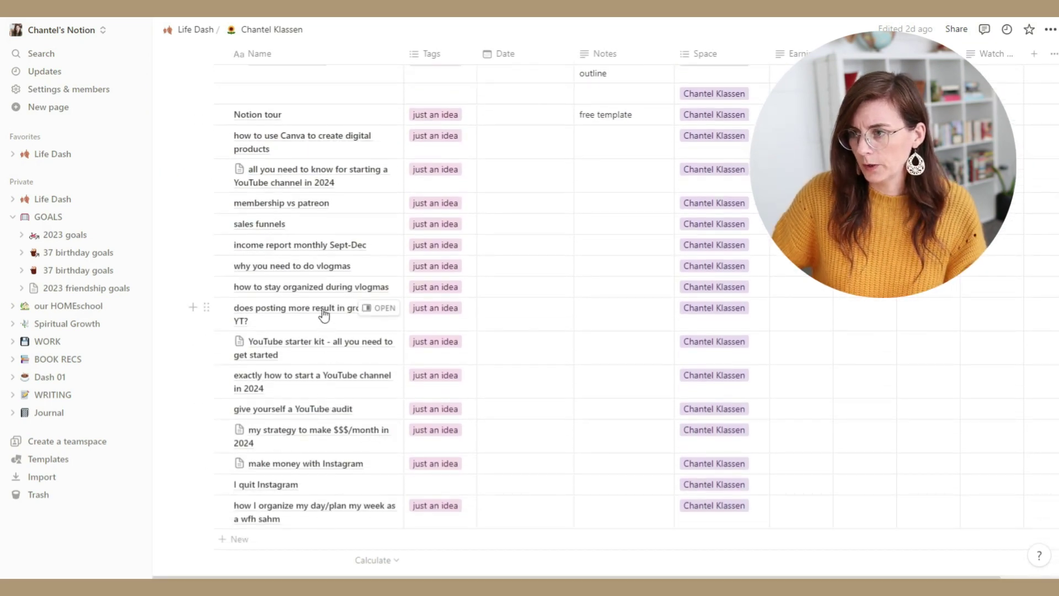
scroll(315, 292, "up", 2)
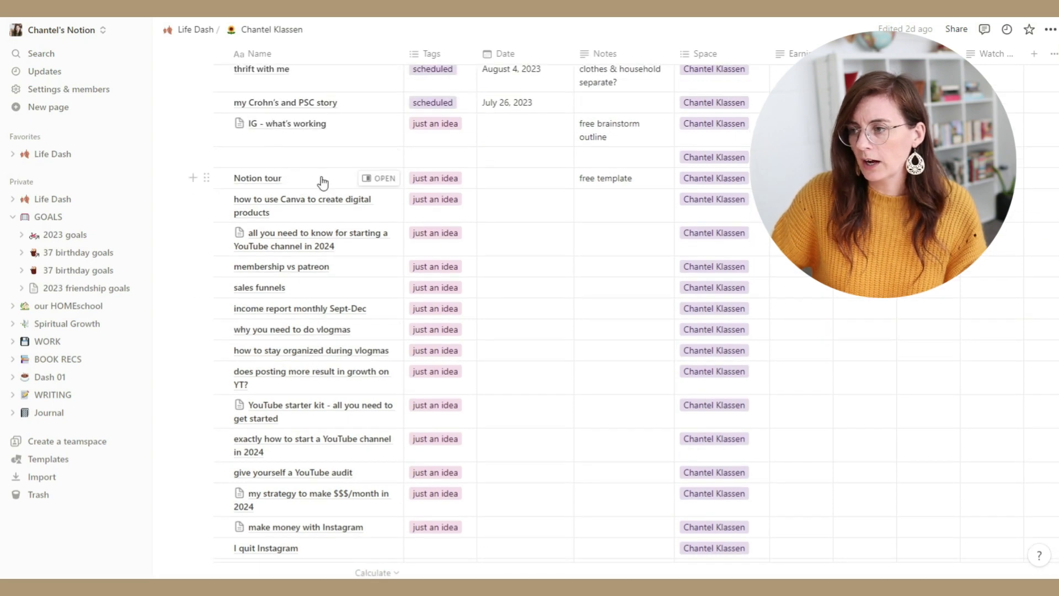
left_click(380, 180)
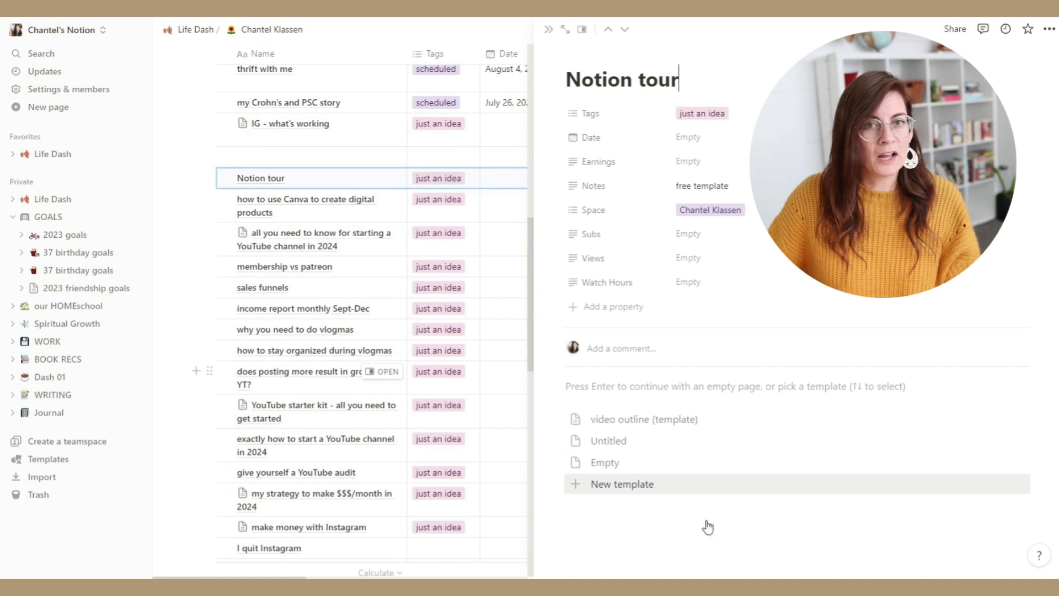
Step: Apply 'video outline (template)' to the Notion tour page and review its TITLE IDEAS, HOOK and OUTLINE
key("Up")
key("Up")
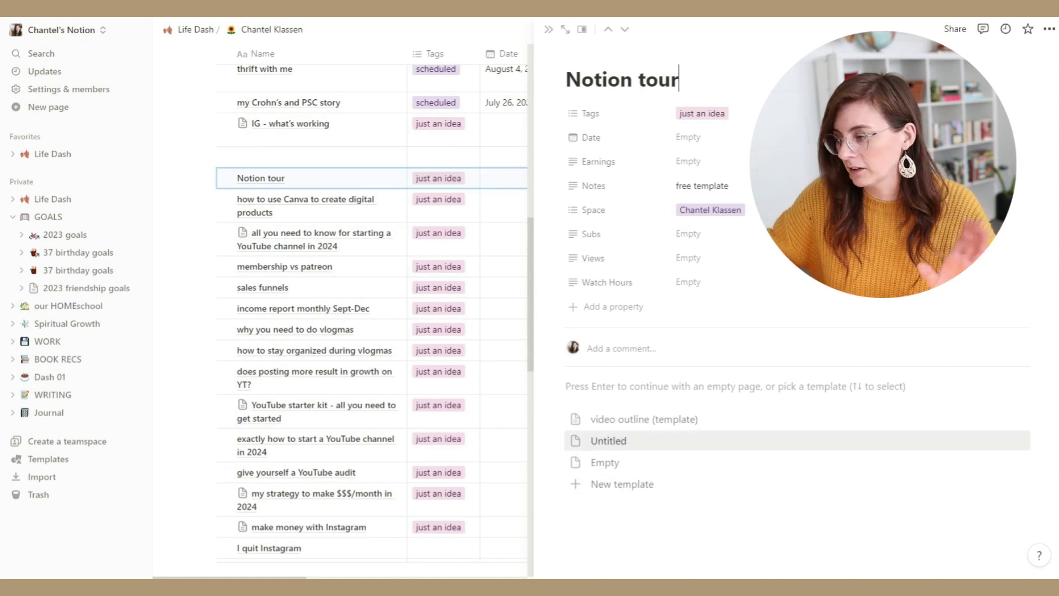
key("Up")
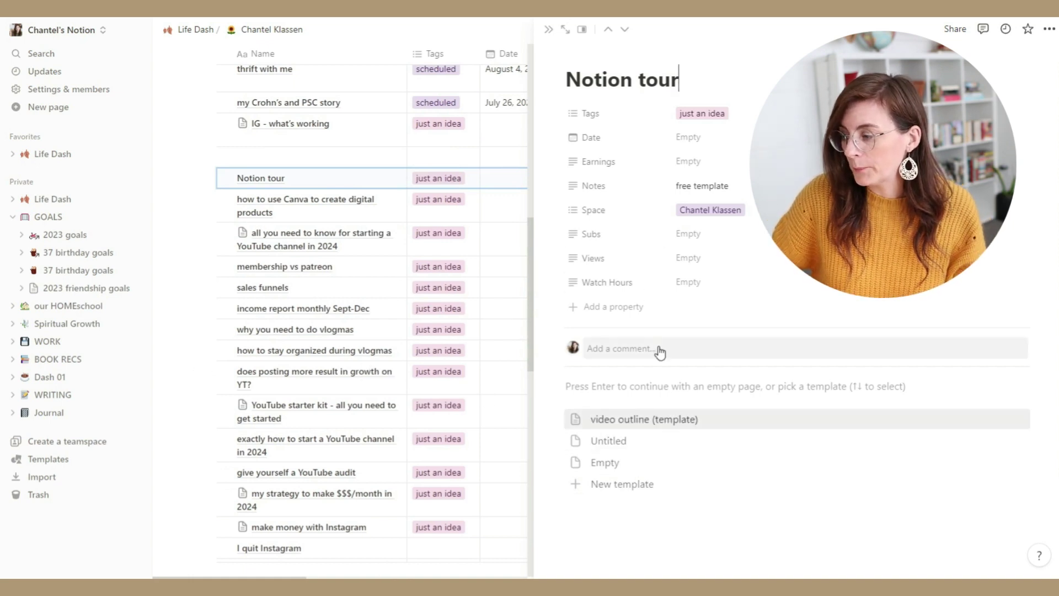
left_click(645, 422)
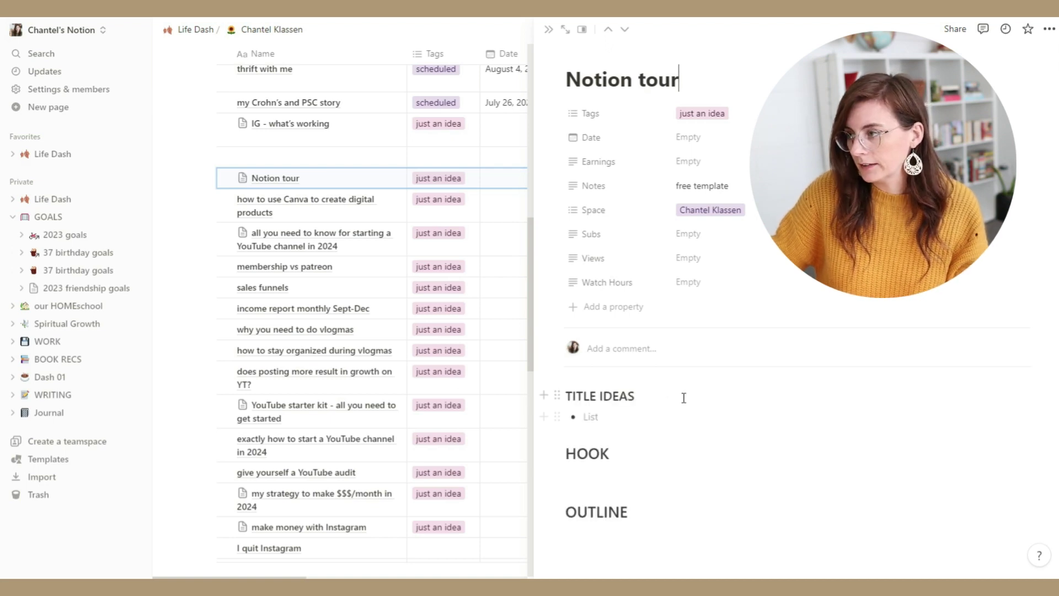
scroll(619, 382, "down", 1)
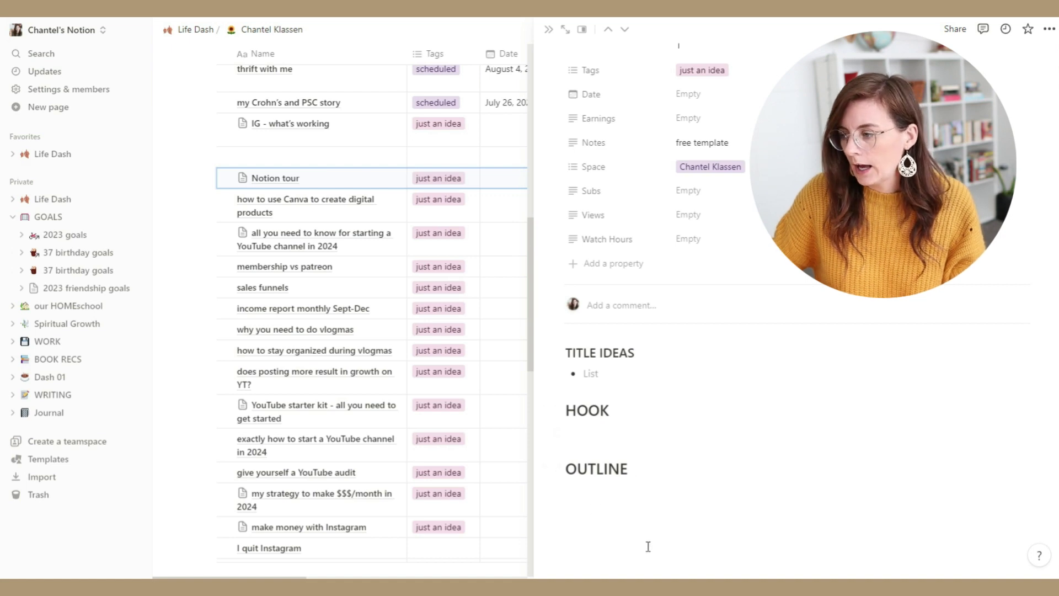
scroll(648, 543, "up", 1)
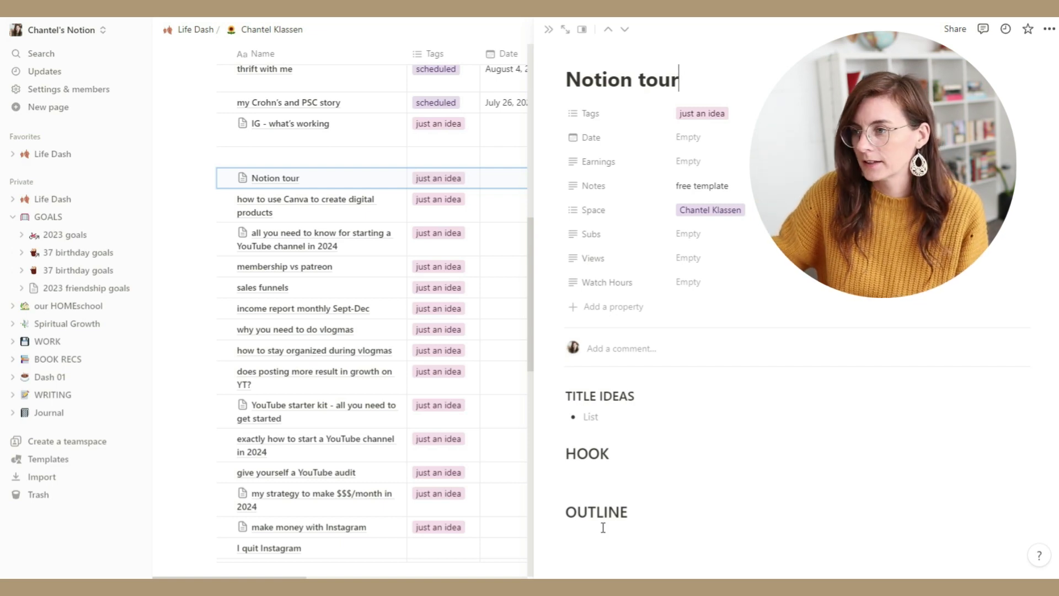
scroll(375, 330, "up", 2)
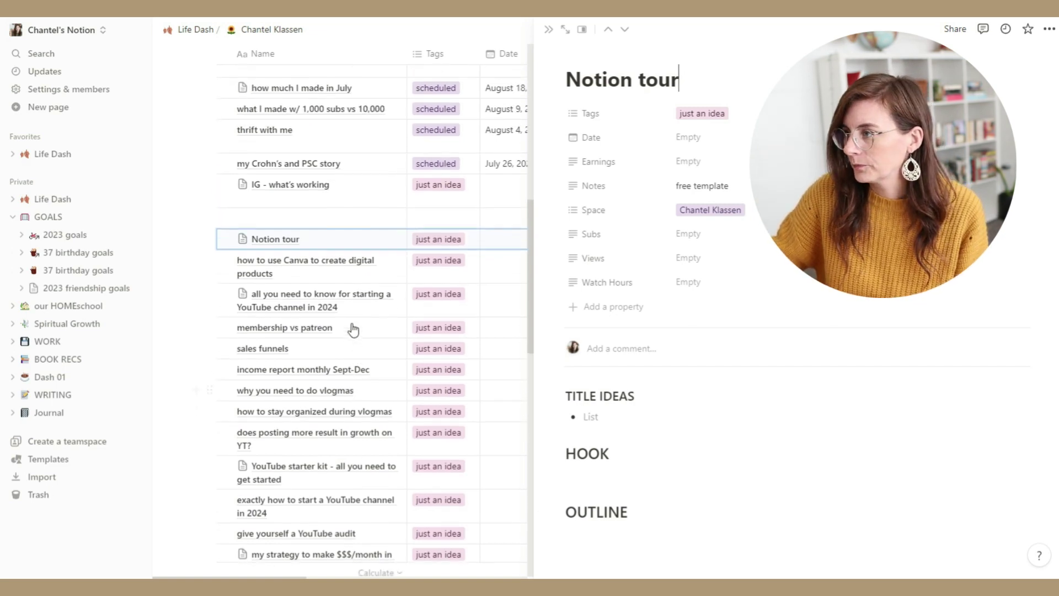
Step: Close the preview and date the Notion tour row September 22, 2023
left_click(549, 29)
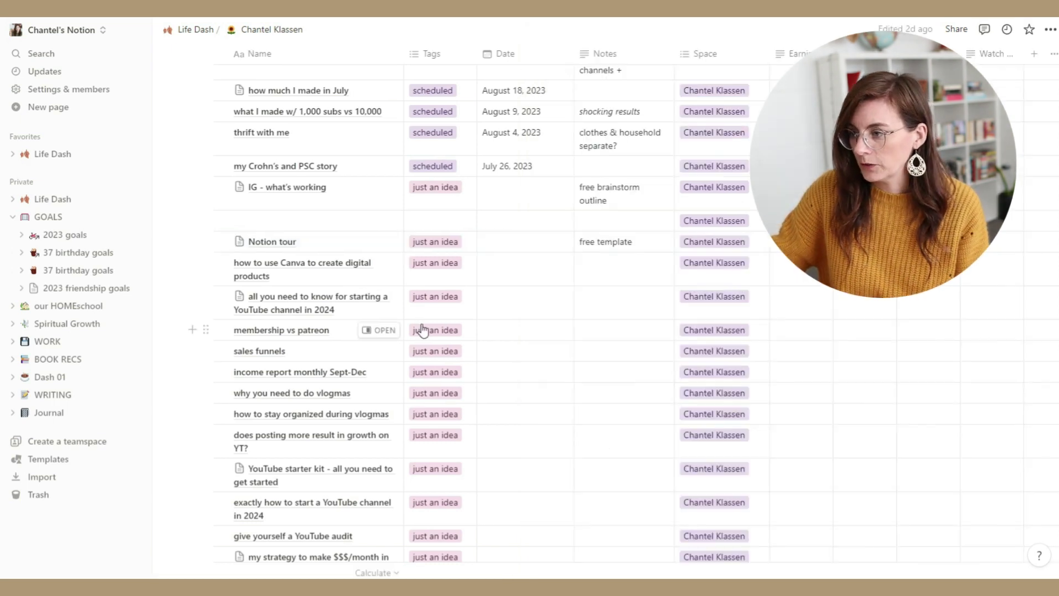
left_click(534, 245)
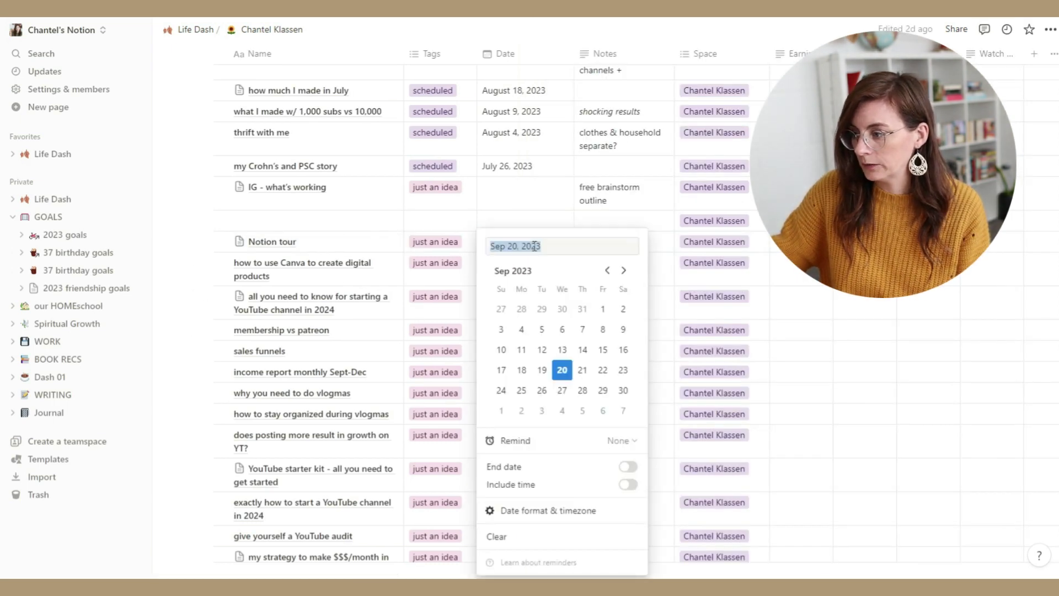
left_click(603, 371)
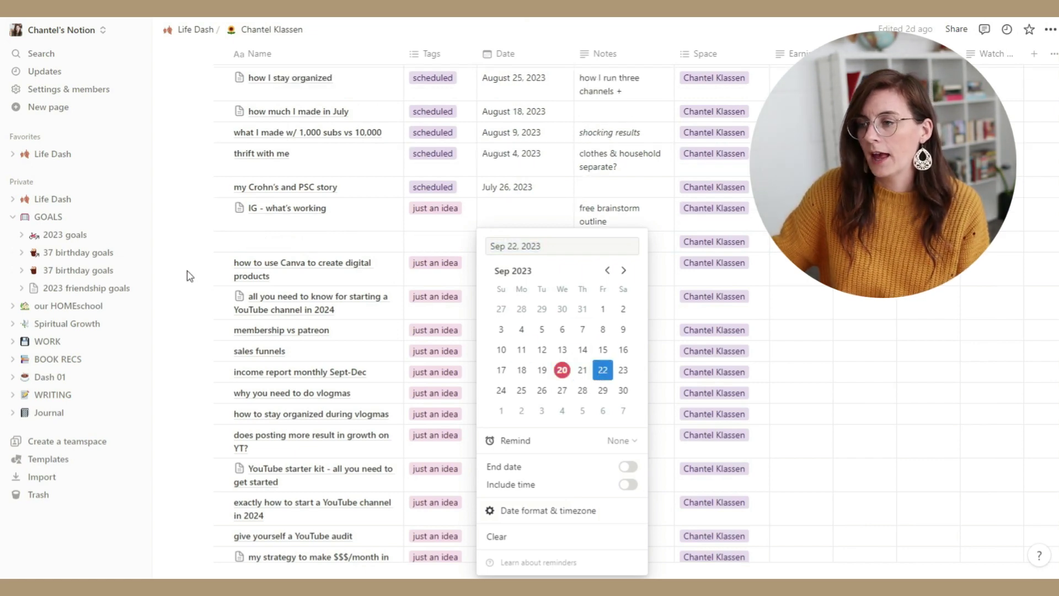
key("Escape")
scroll(271, 256, "up", 5)
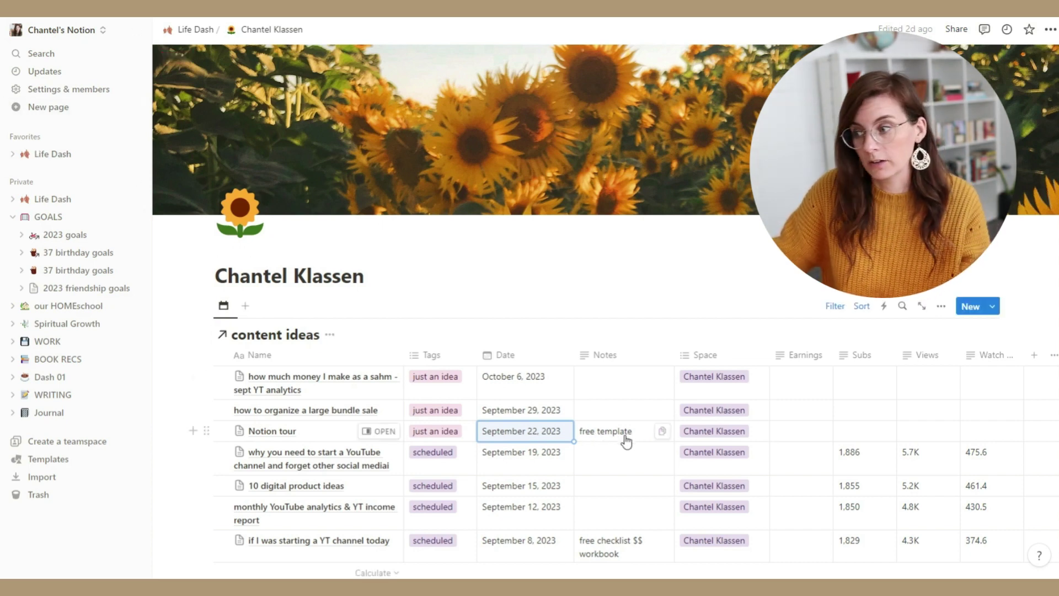
Step: Go back to the Life Dash dashboard and skim its sections
left_click(74, 212)
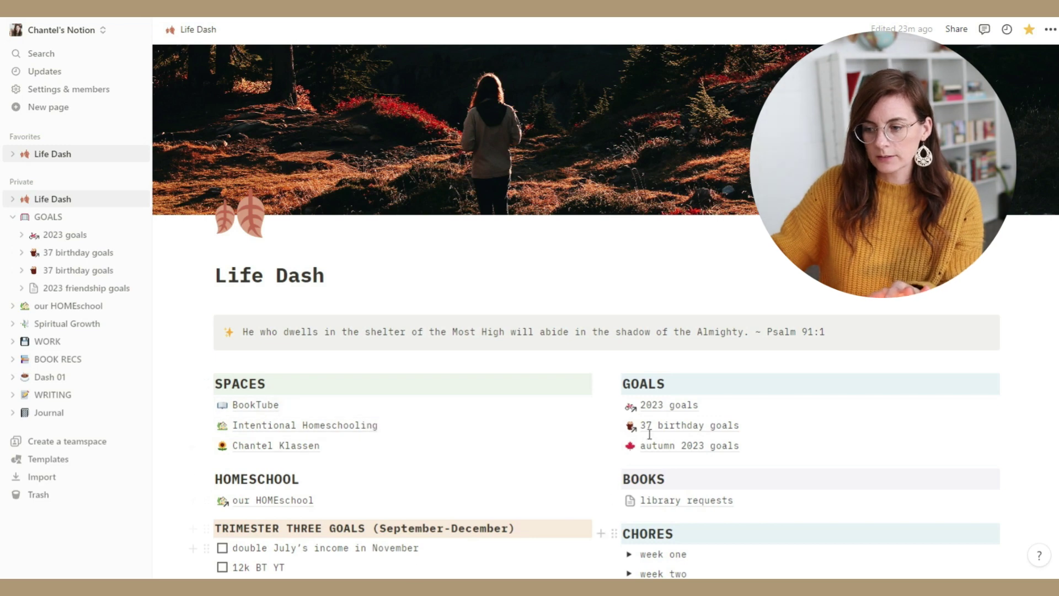
scroll(452, 397, "down", 1)
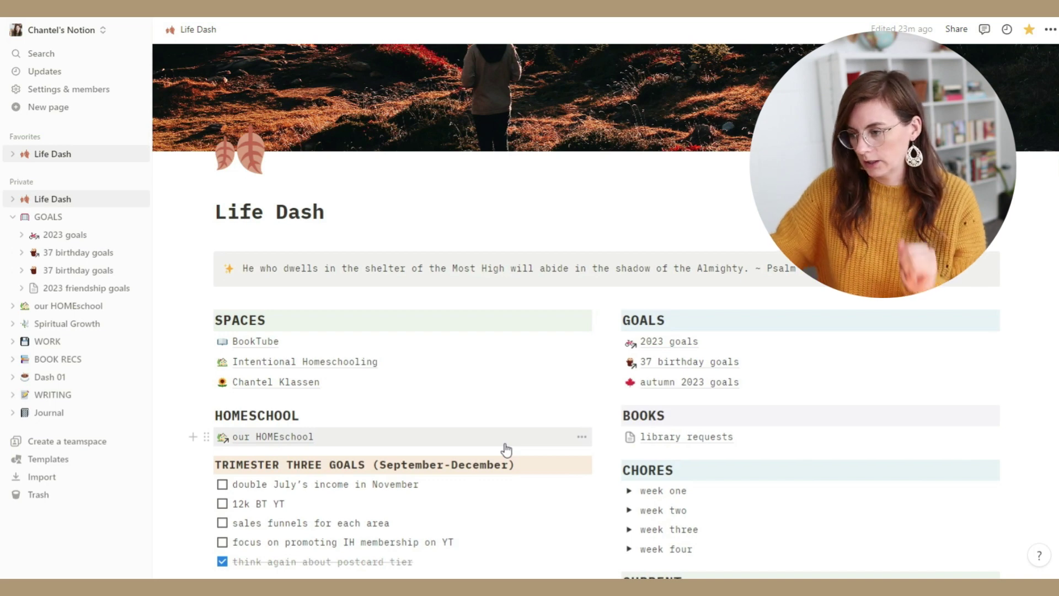
scroll(507, 450, "up", 2)
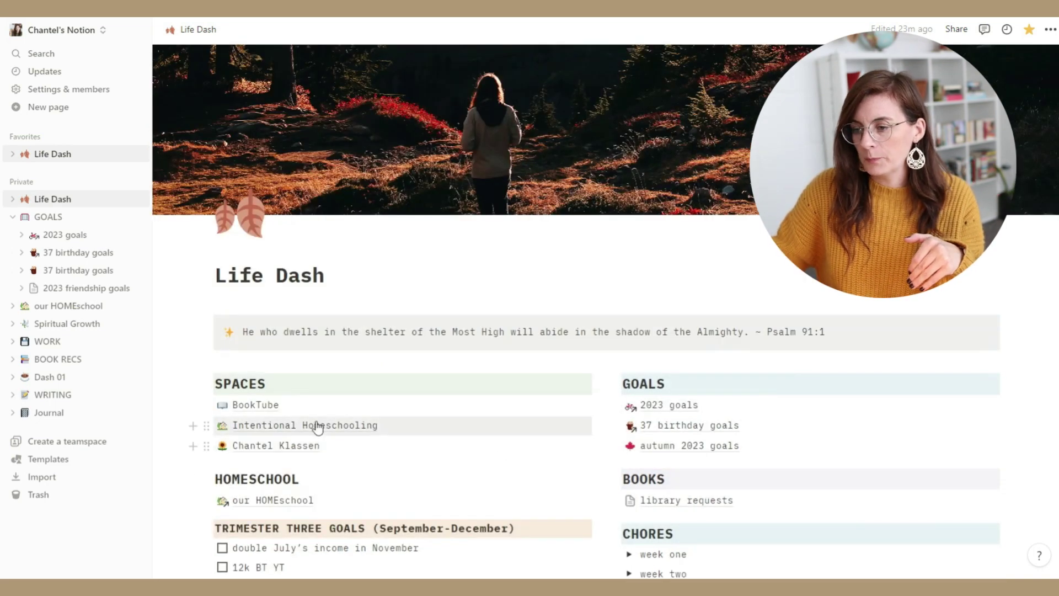
Step: Open the BookTube space and scroll down to its Patreon content ideas table
left_click(269, 410)
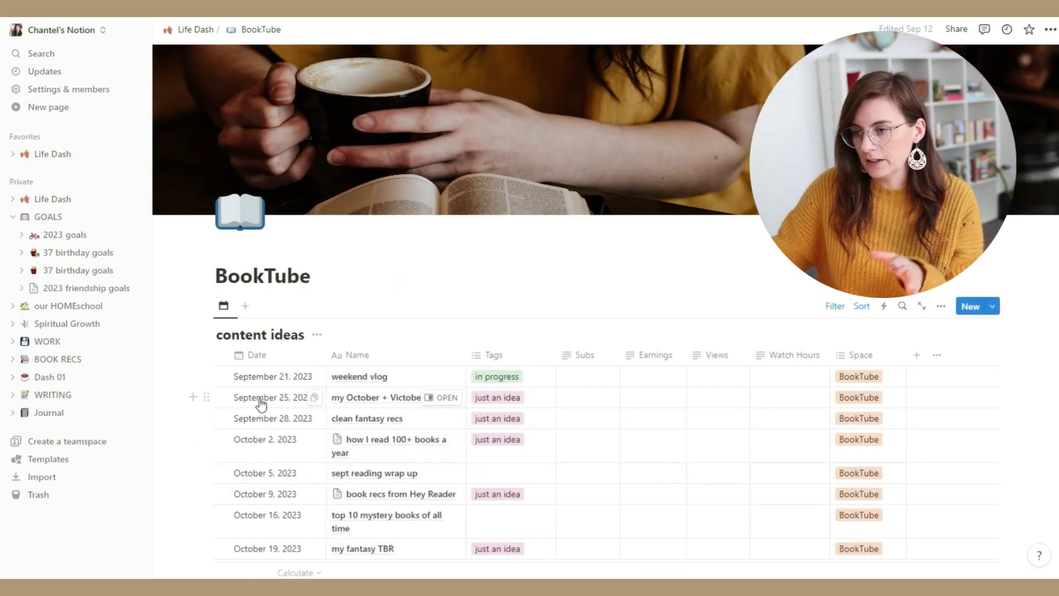
scroll(309, 397, "down", 3)
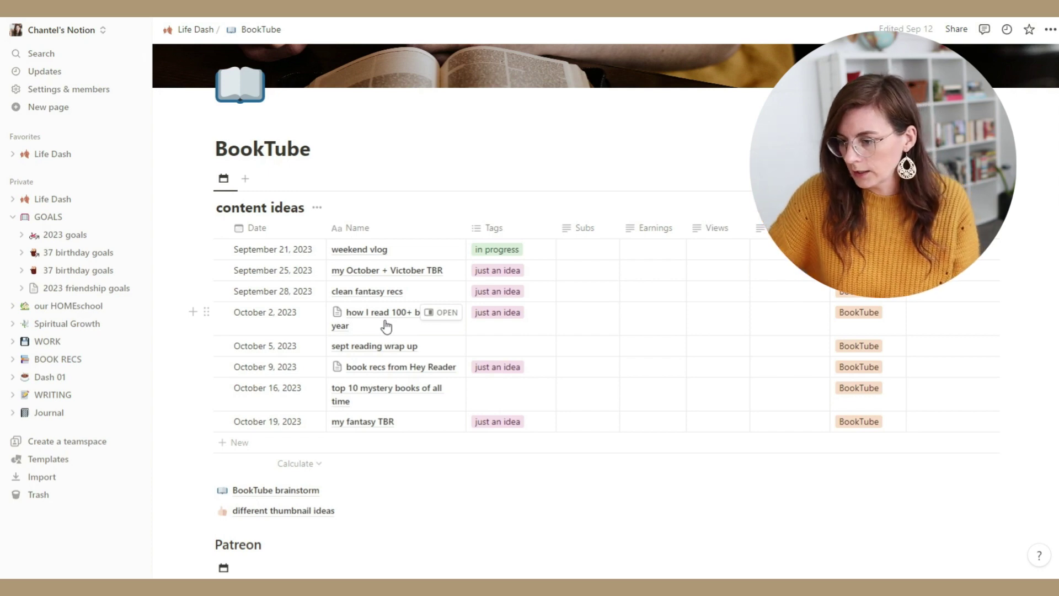
scroll(386, 326, "down", 3)
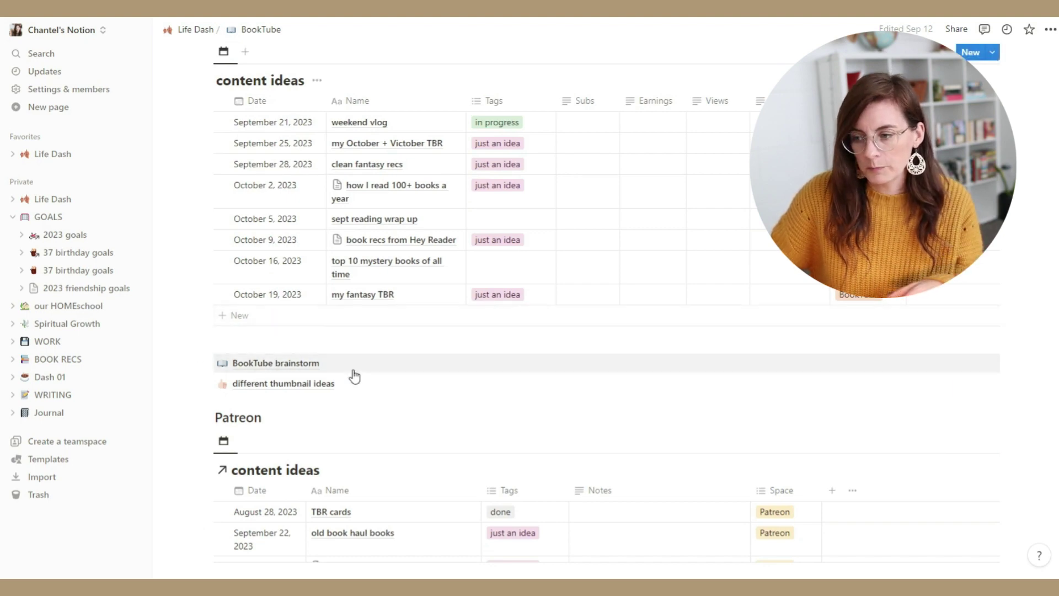
scroll(408, 353, "down", 3)
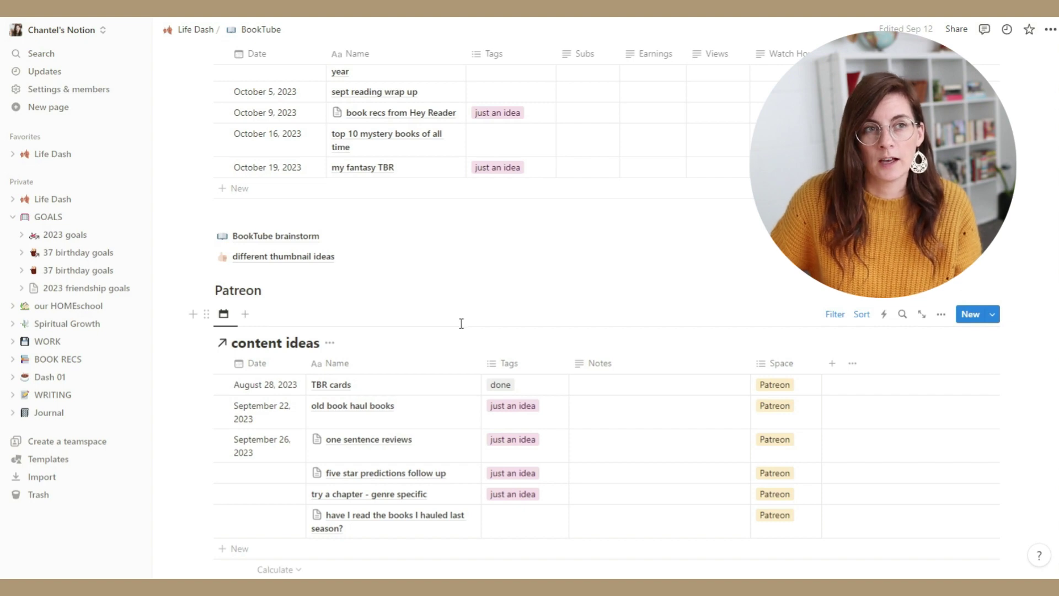
scroll(461, 326, "down", 6)
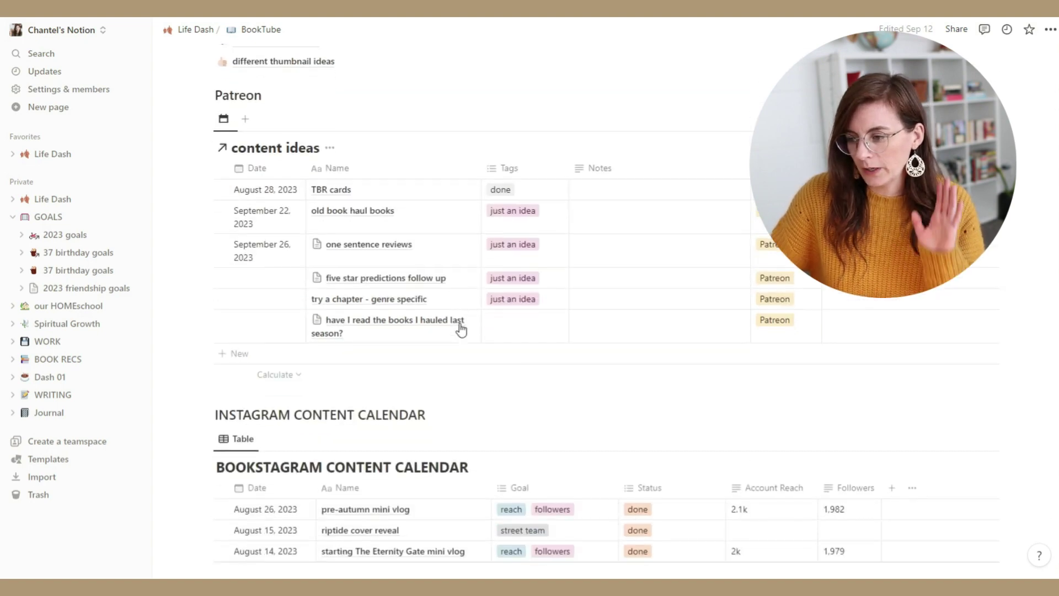
Step: Browse BookTube's content ideas and Bookstagram stats tables, then return to Life Dash
scroll(461, 330, "down", 1)
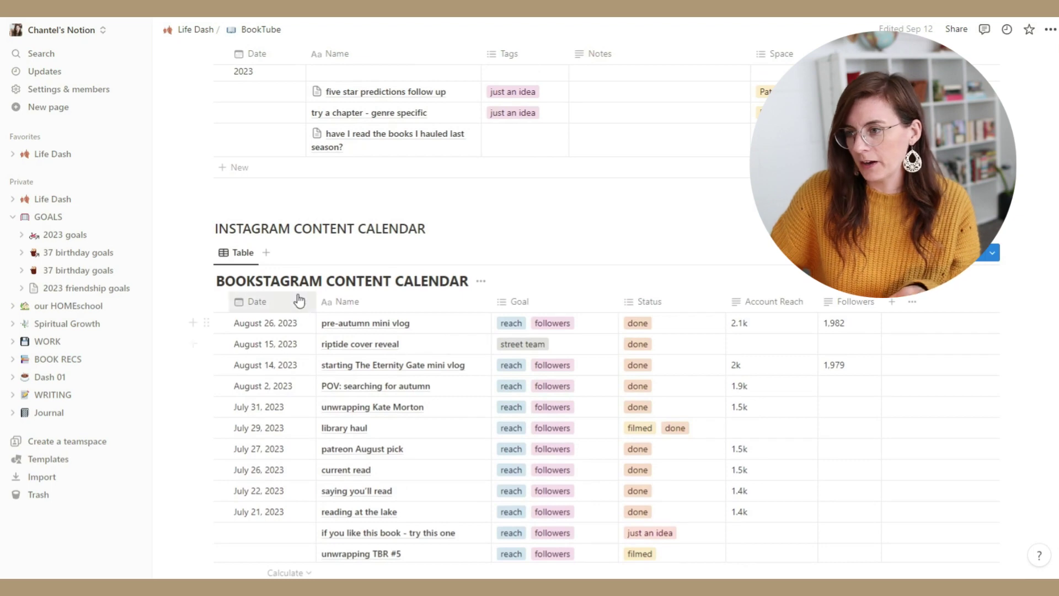
scroll(675, 339, "down", 5)
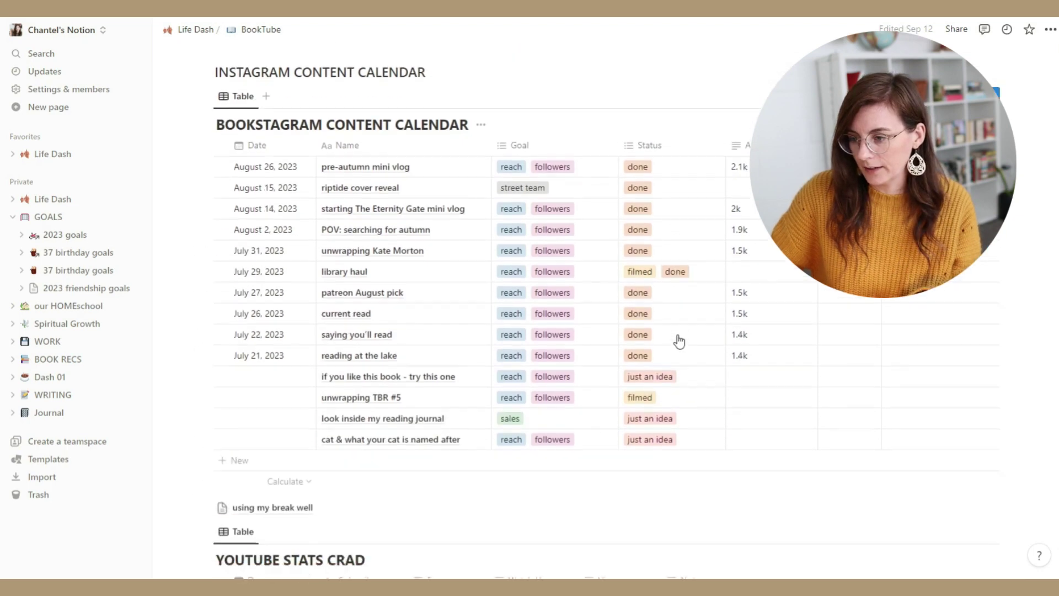
scroll(671, 349, "down", 2)
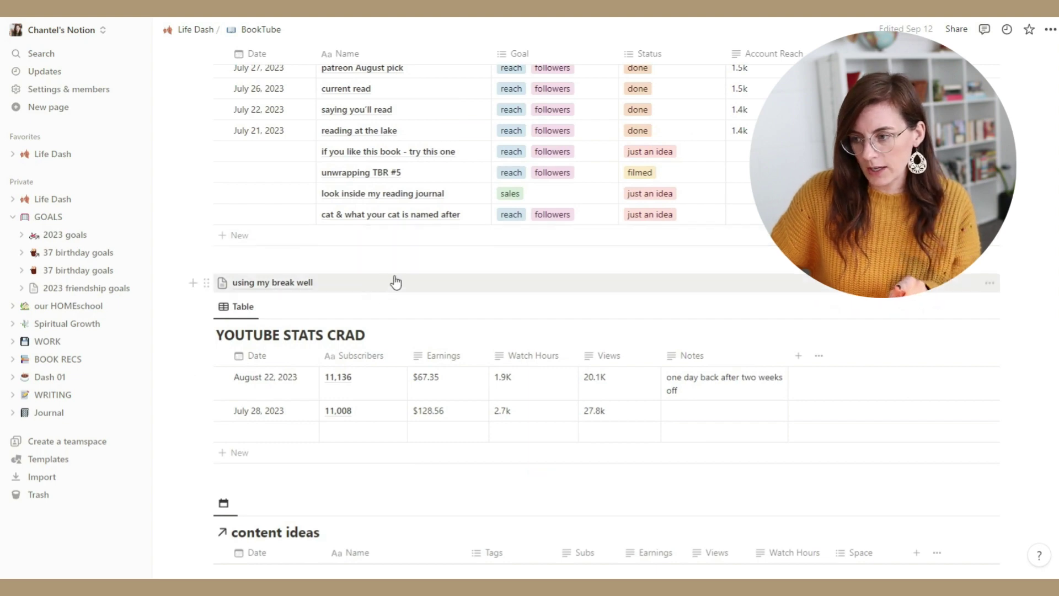
scroll(395, 282, "down", 3)
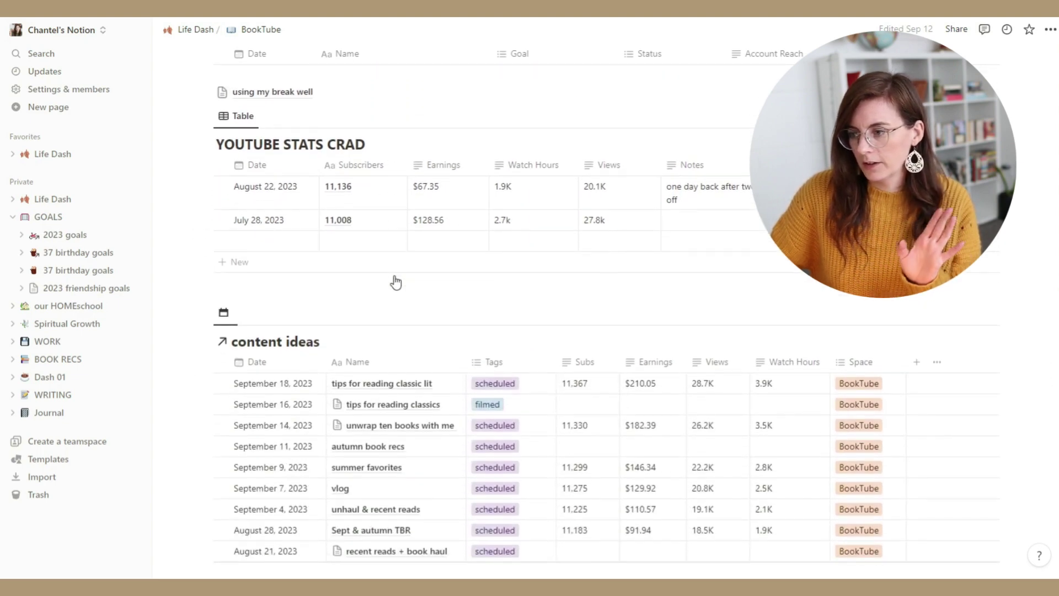
scroll(396, 282, "down", 1)
scroll(396, 281, "down", 1)
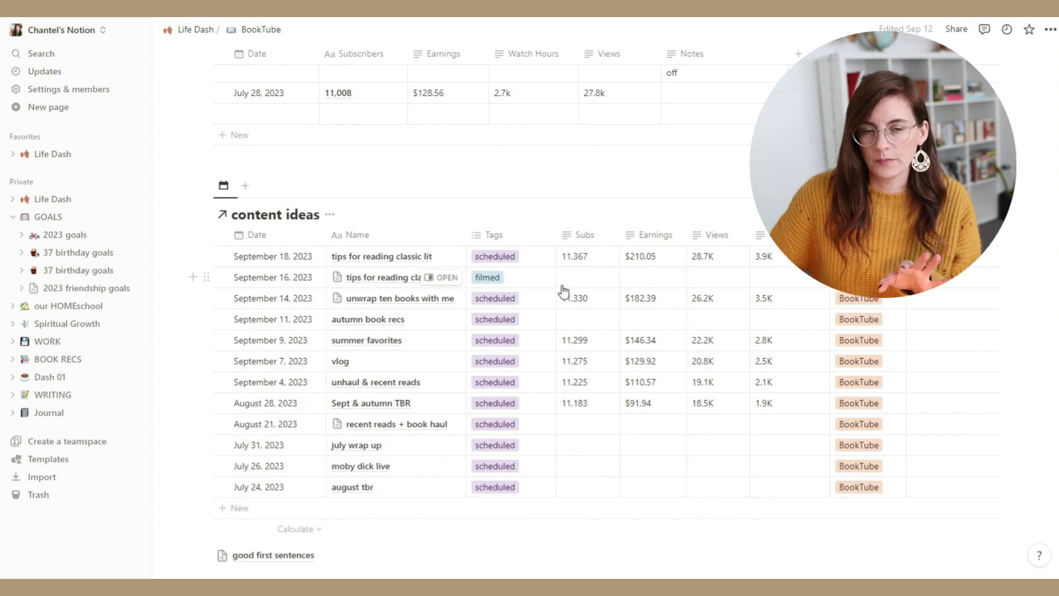
scroll(558, 292, "up", 20)
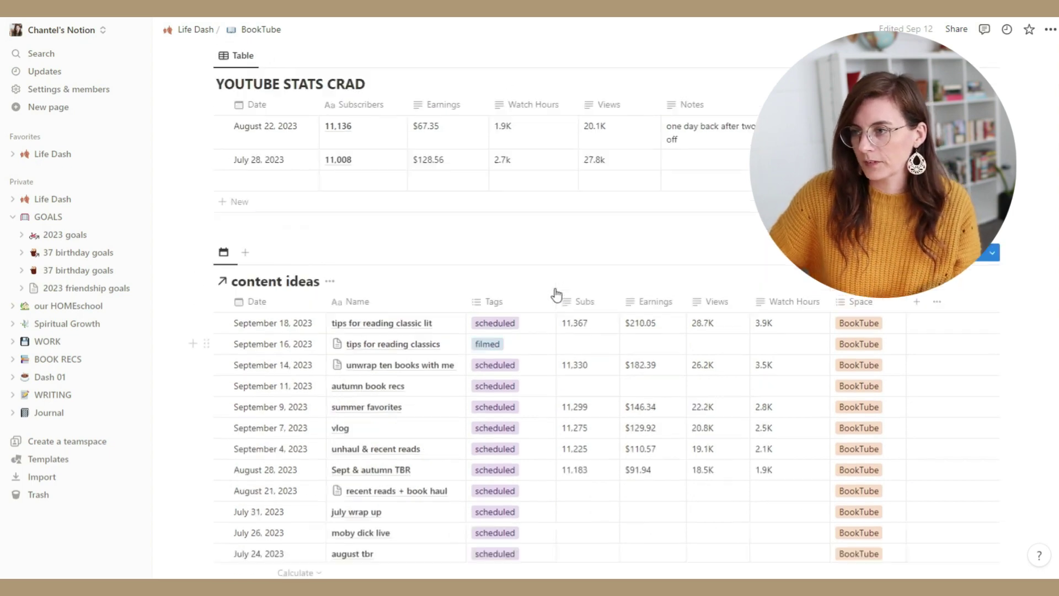
scroll(544, 282, "down", 2)
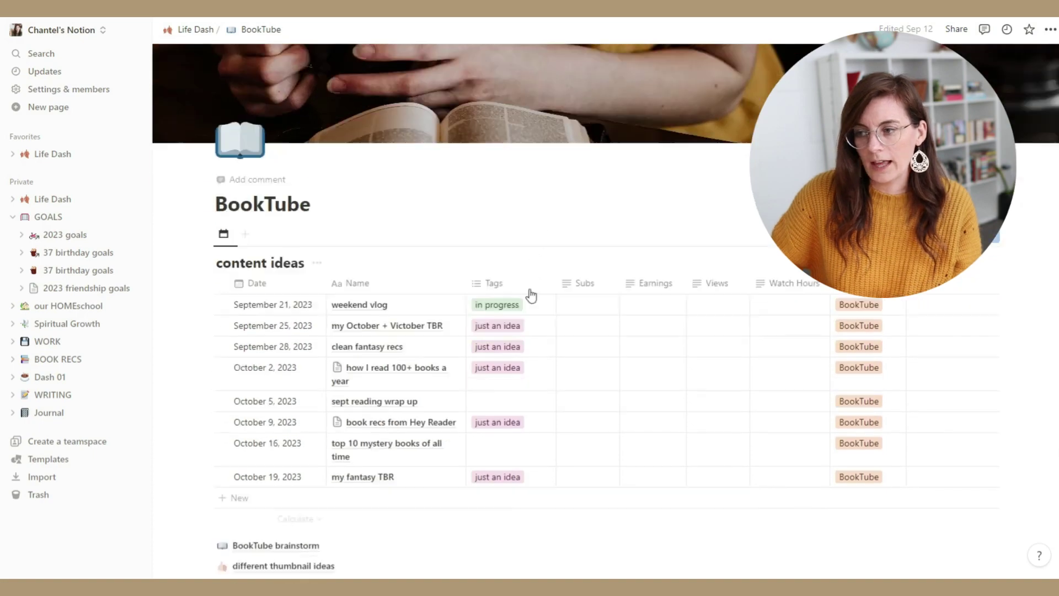
scroll(421, 402, "down", 15)
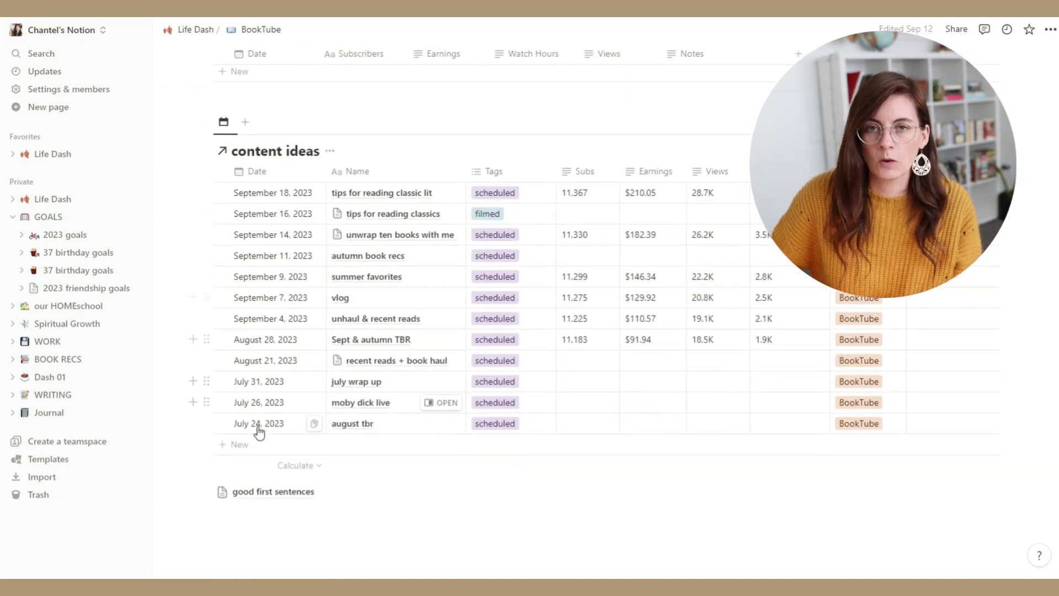
scroll(352, 353, "up", 15)
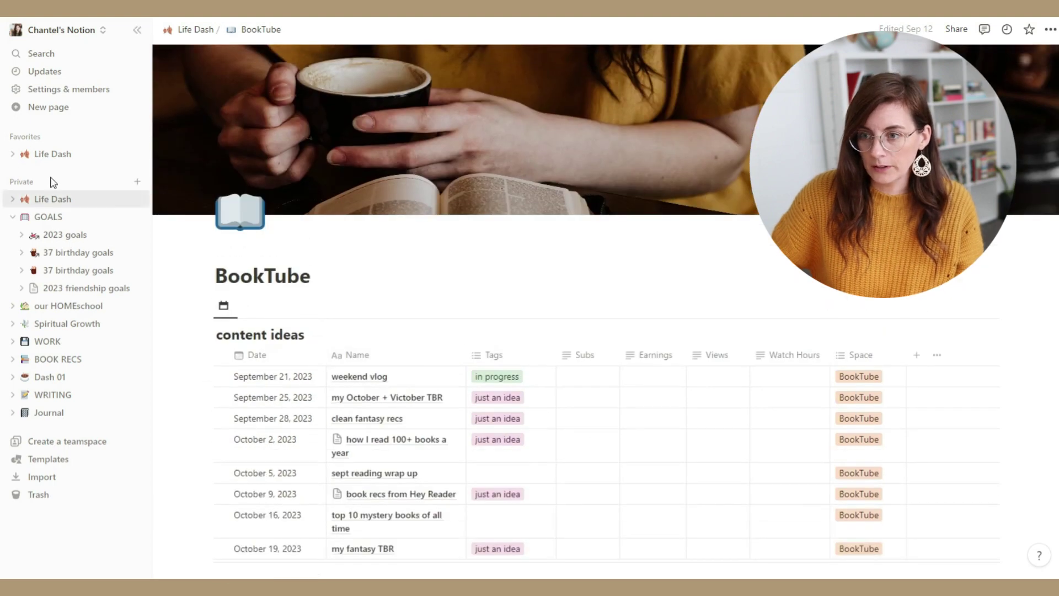
left_click(49, 199)
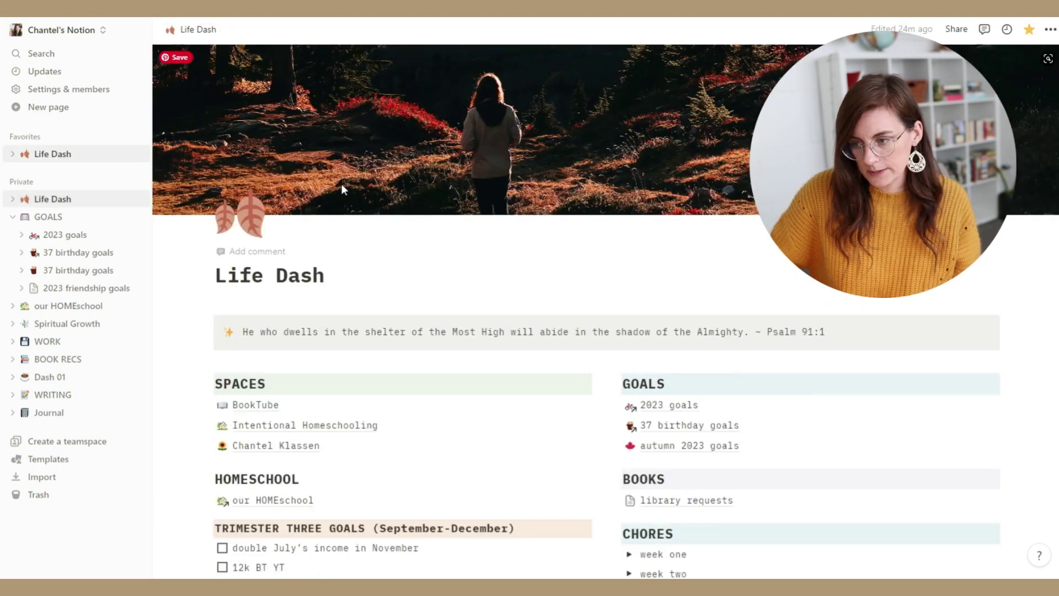
left_click(268, 423)
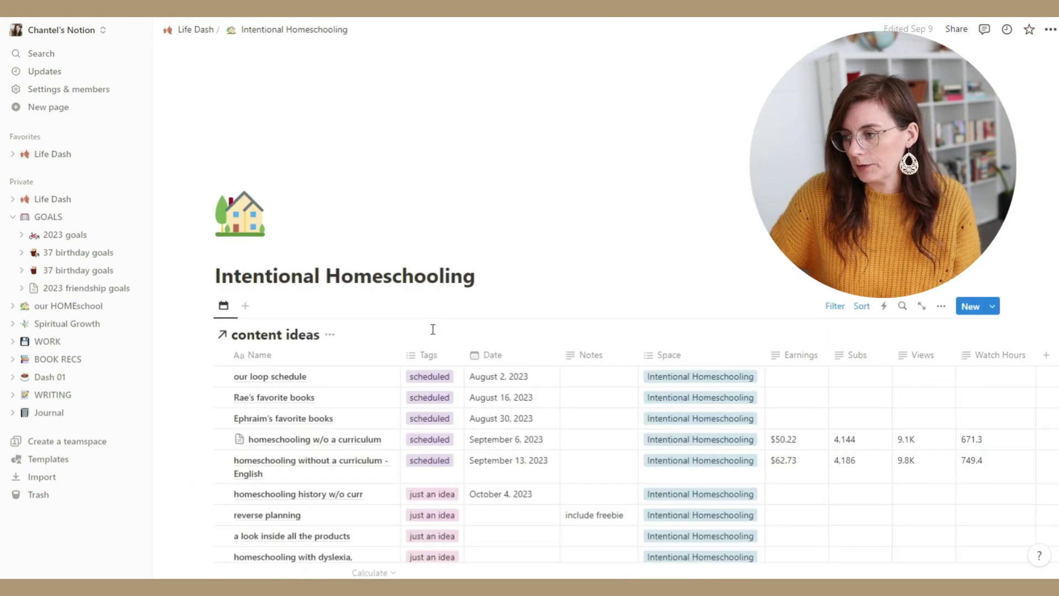
scroll(422, 311, "down", 8)
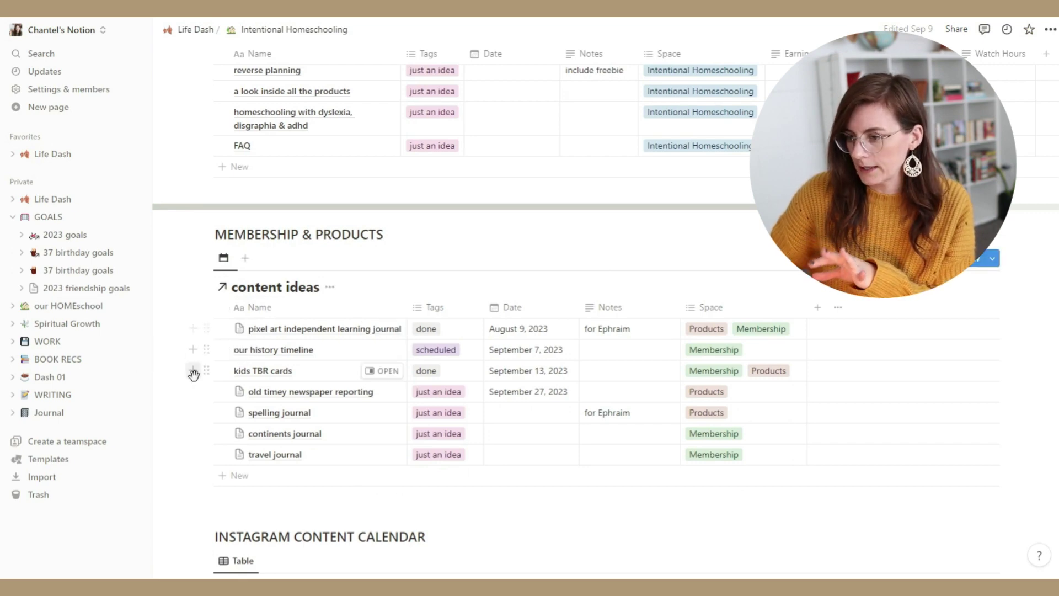
scroll(194, 374, "down", 4)
scroll(196, 378, "down", 3)
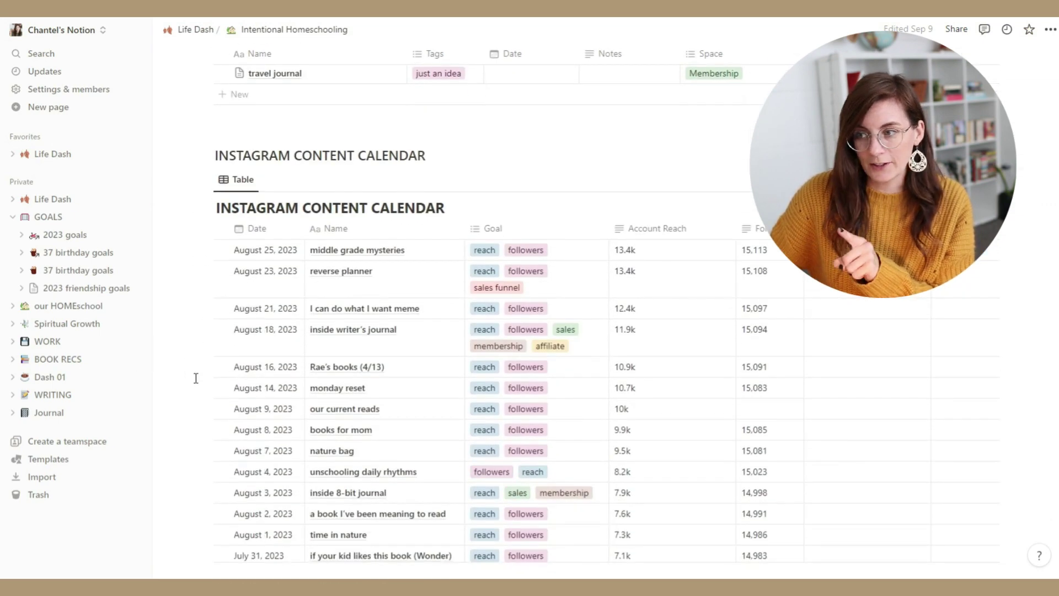
scroll(196, 378, "up", 3)
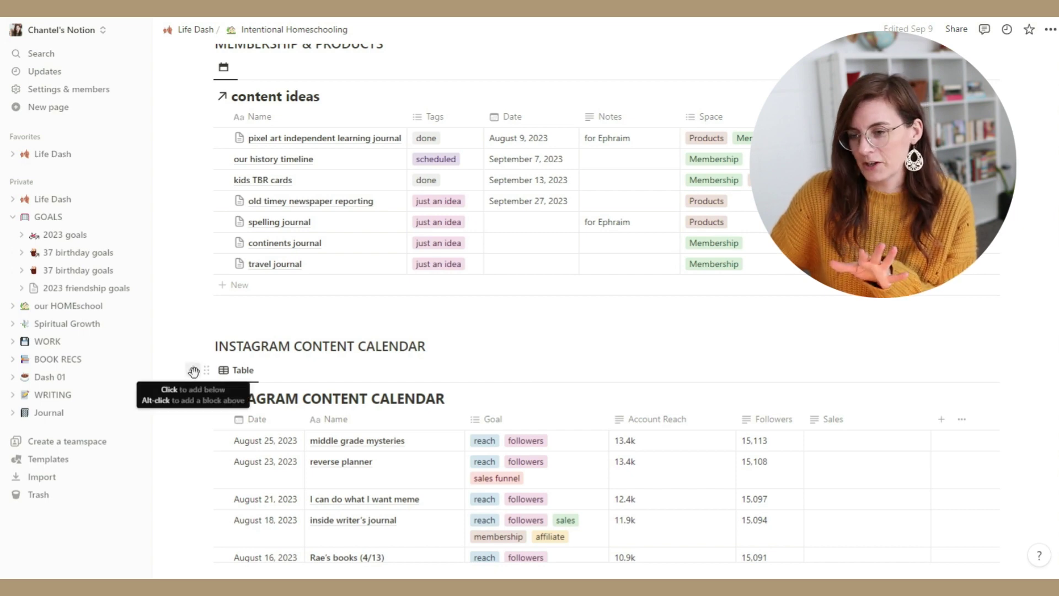
scroll(193, 371, "down", 15)
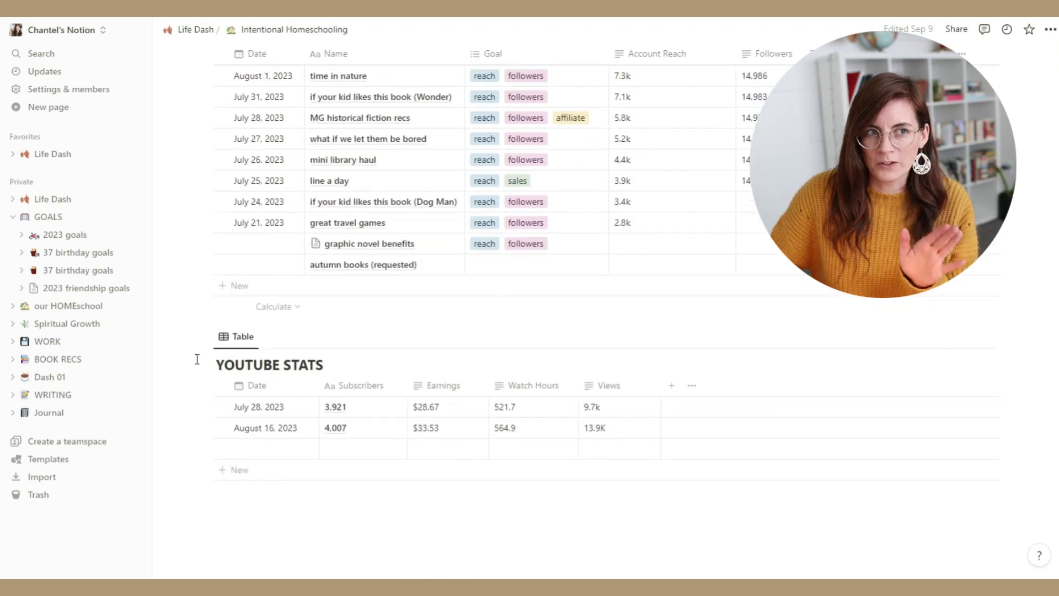
scroll(190, 366, "down", 1)
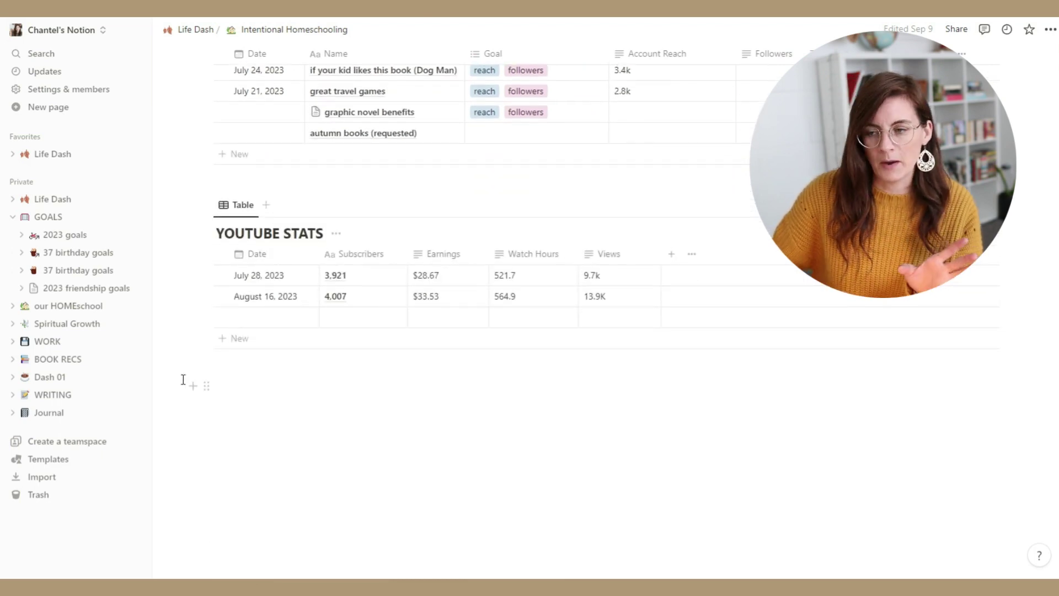
scroll(276, 406, "up", 1)
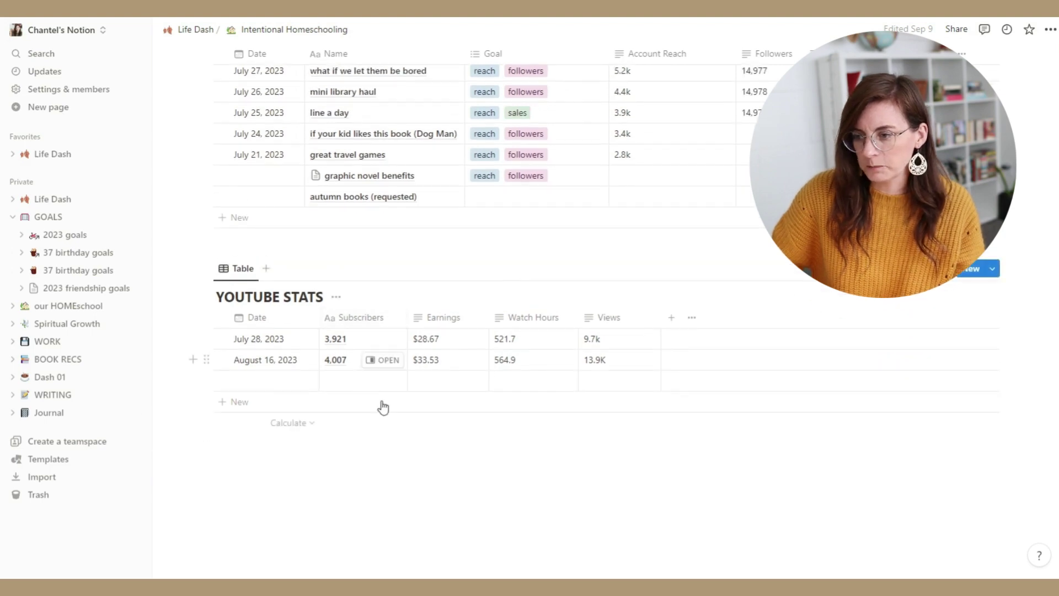
key("ctrl+bracketleft")
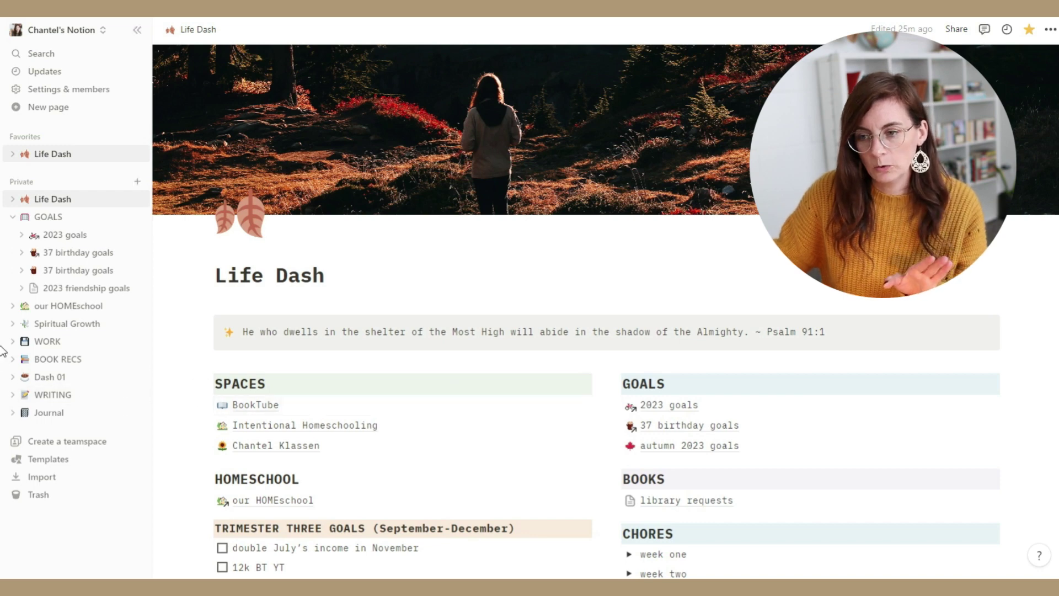
Step: Open Spiritual Growth and read the Every Woman a Theologian notes
left_click(72, 329)
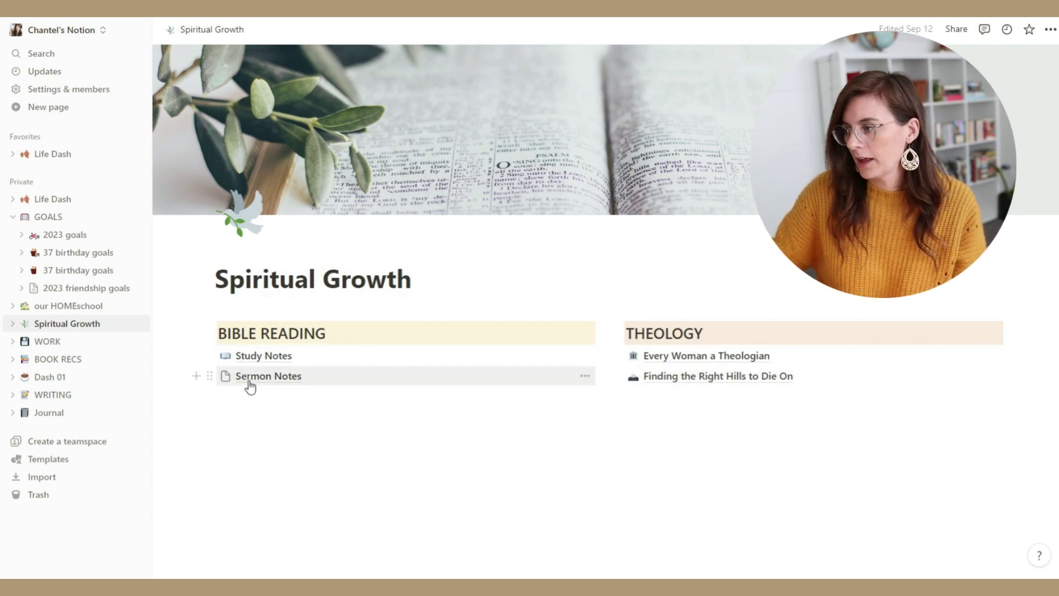
left_click(701, 358)
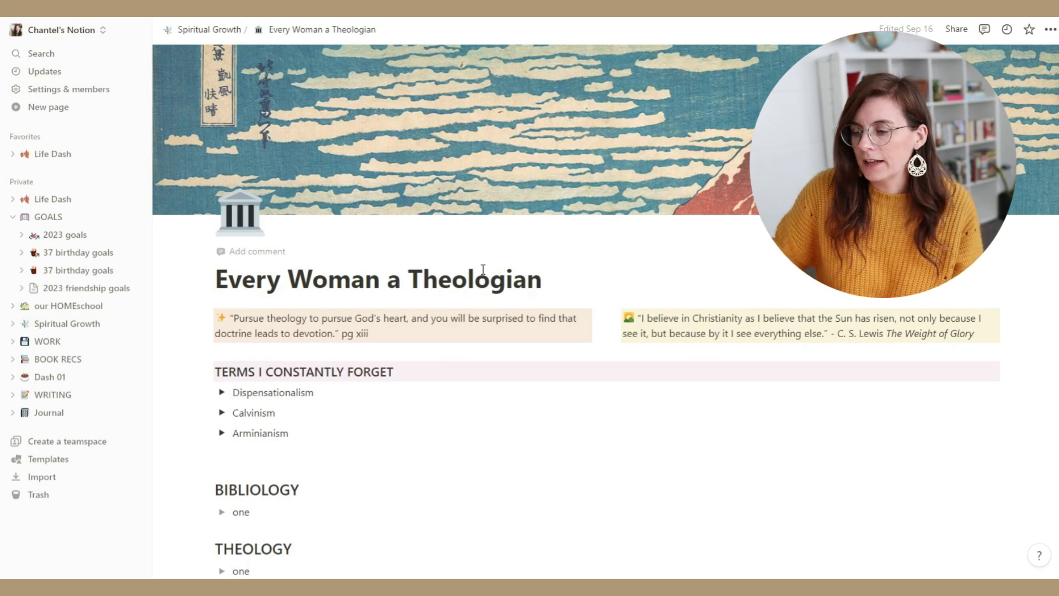
scroll(483, 269, "down", 8)
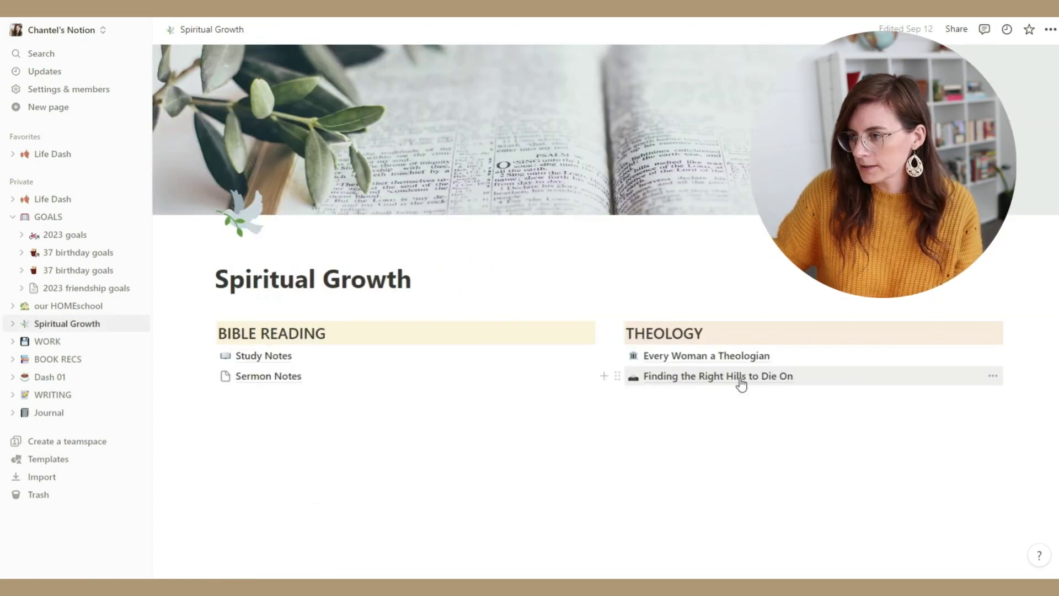
Step: Review the Finding the Right Hills to Die On notes, then return to Spiritual Growth
left_click(718, 376)
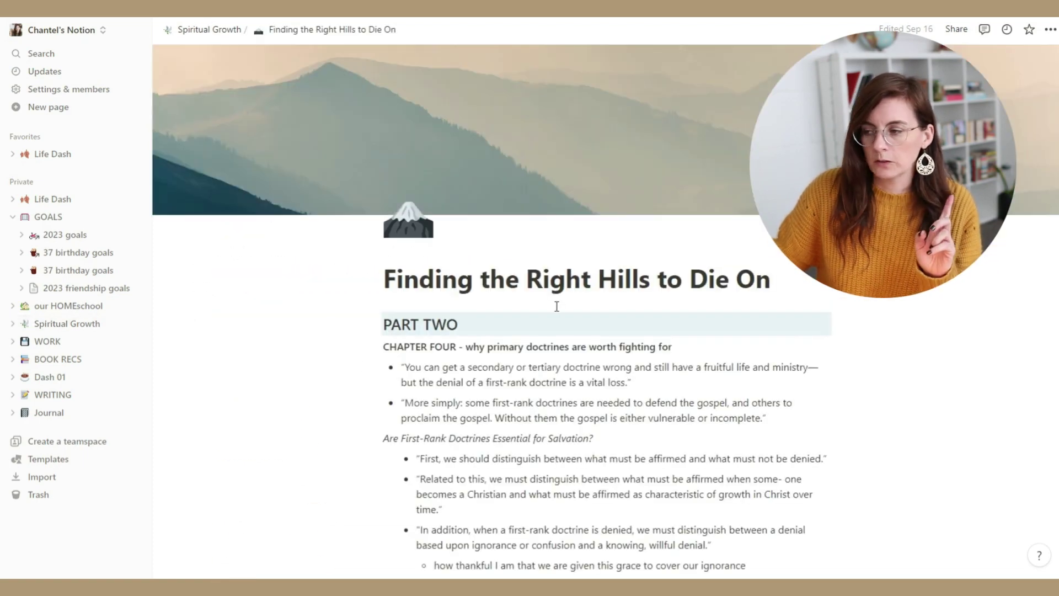
scroll(557, 306, "down", 2)
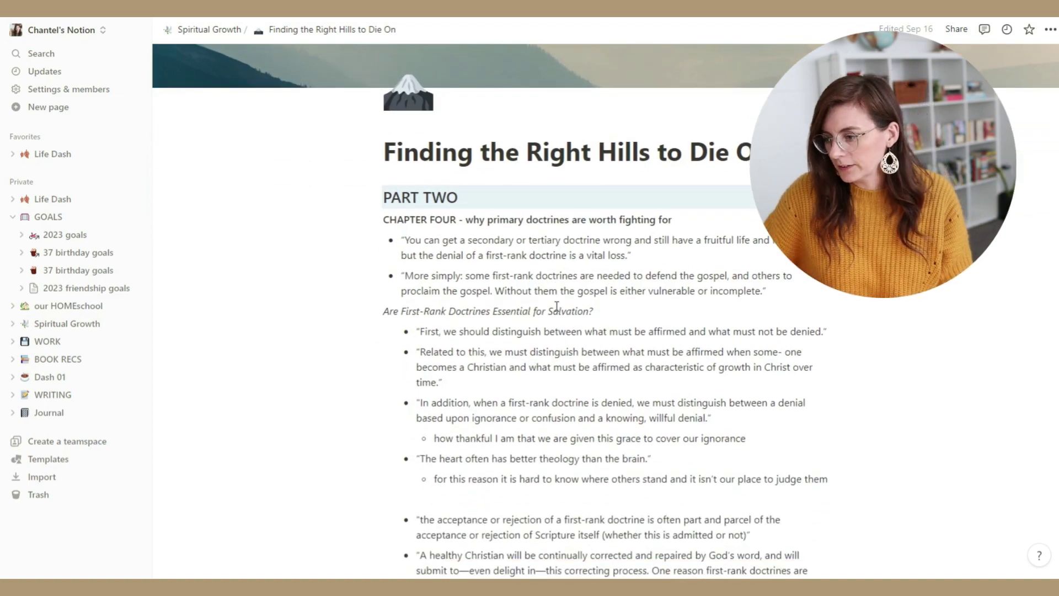
scroll(557, 306, "down", 20)
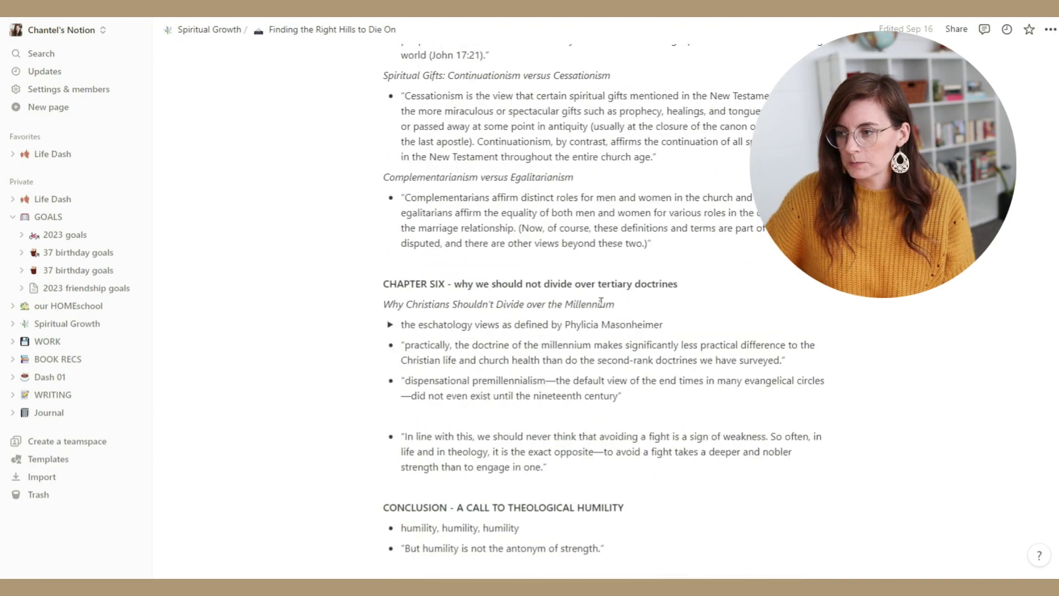
scroll(601, 303, "down", 3)
scroll(601, 302, "up", 20)
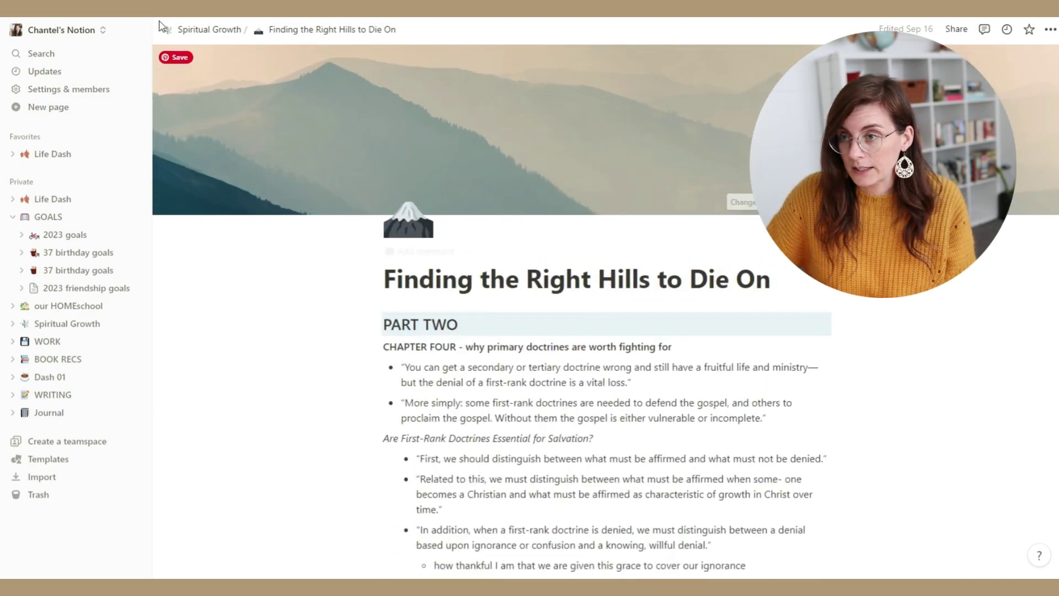
left_click(221, 31)
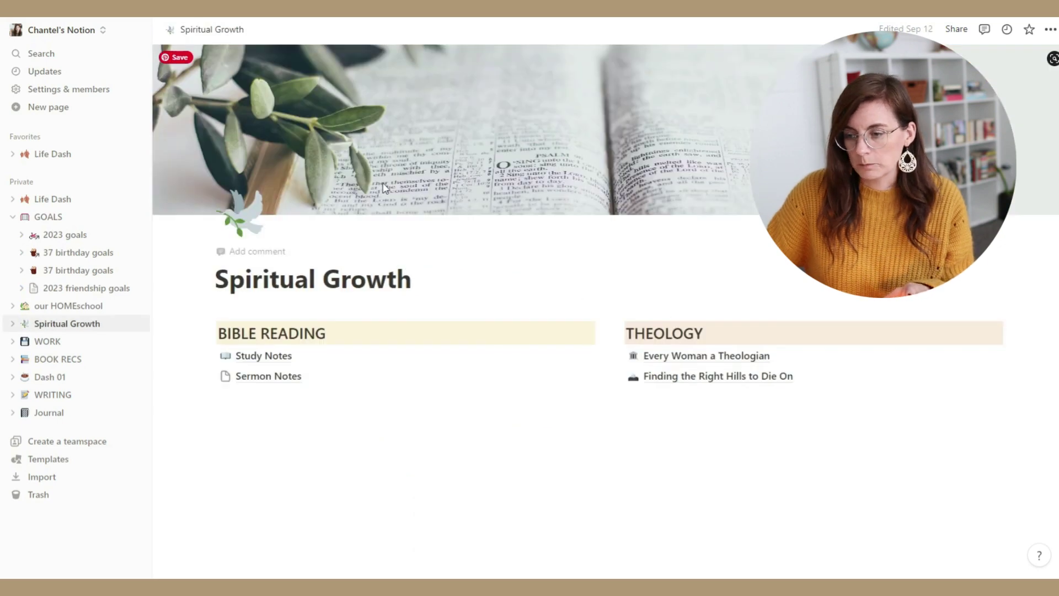
left_click(255, 357)
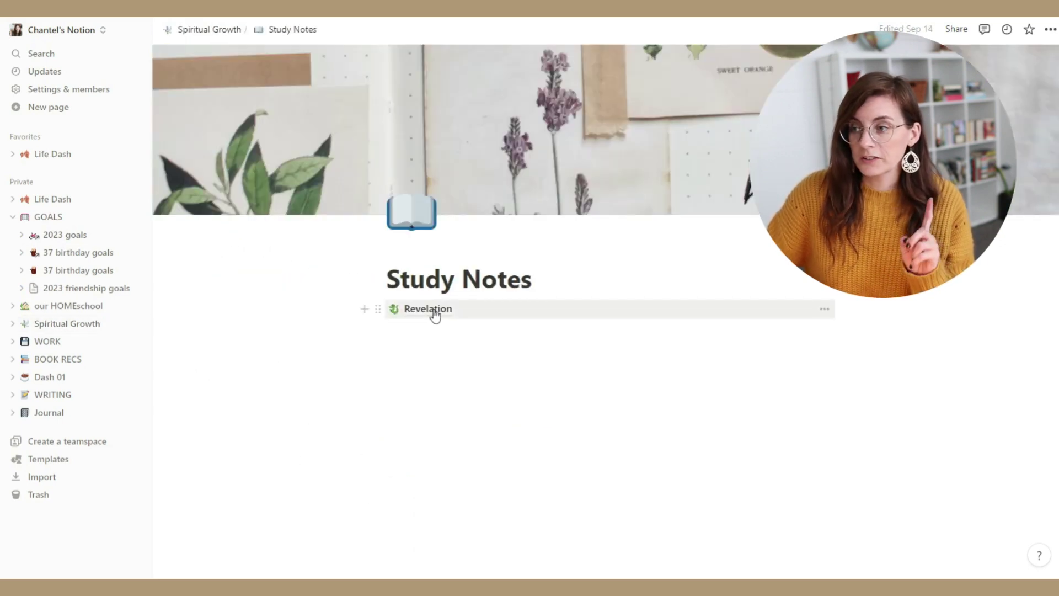
left_click(434, 312)
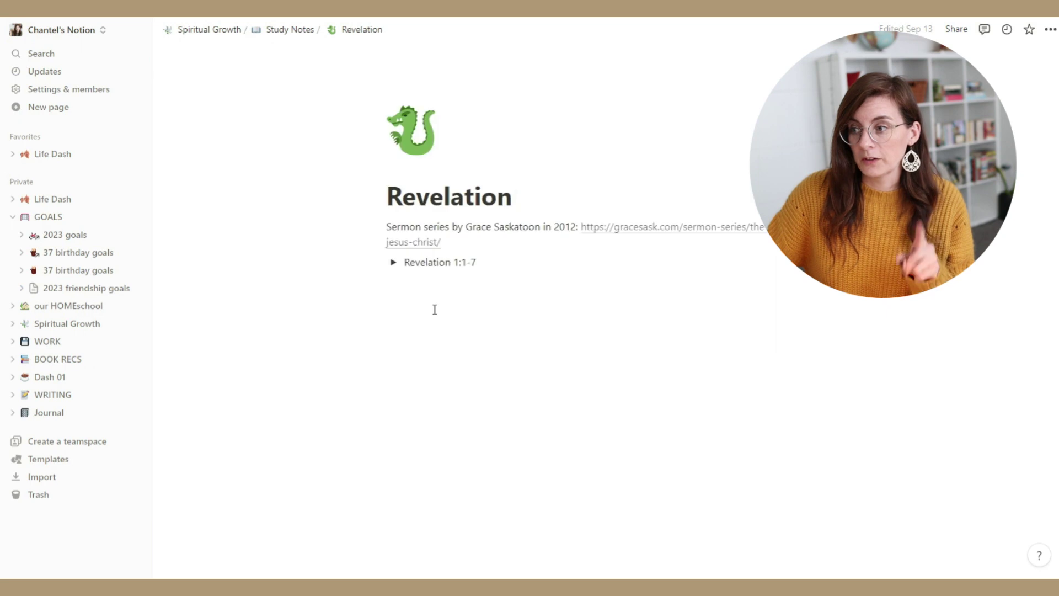
left_click(303, 34)
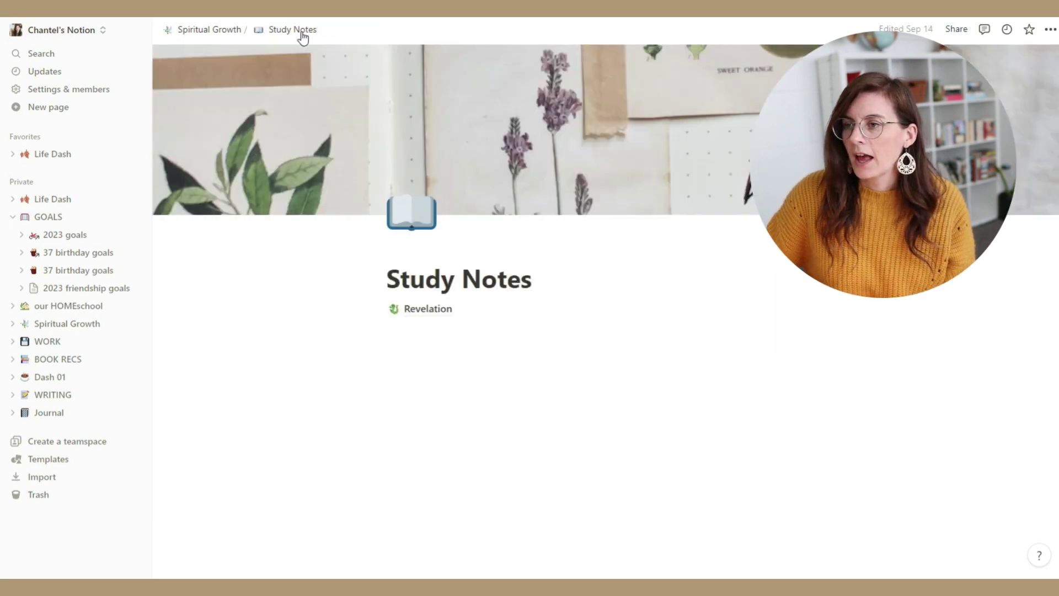
left_click(216, 32)
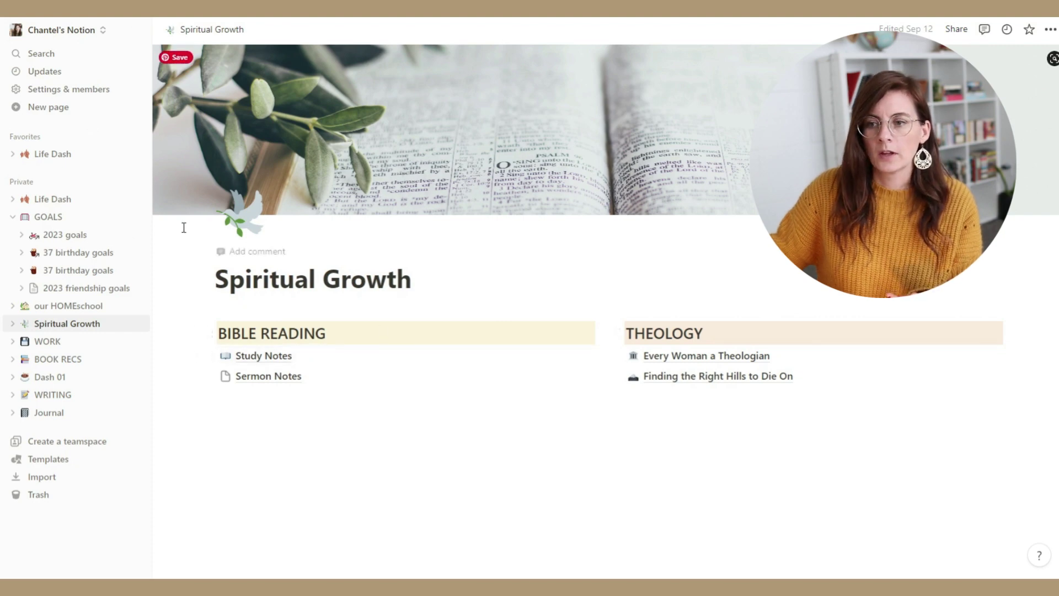
Step: Switch back to the Life Dash page from the sidebar's Private section
left_click(60, 199)
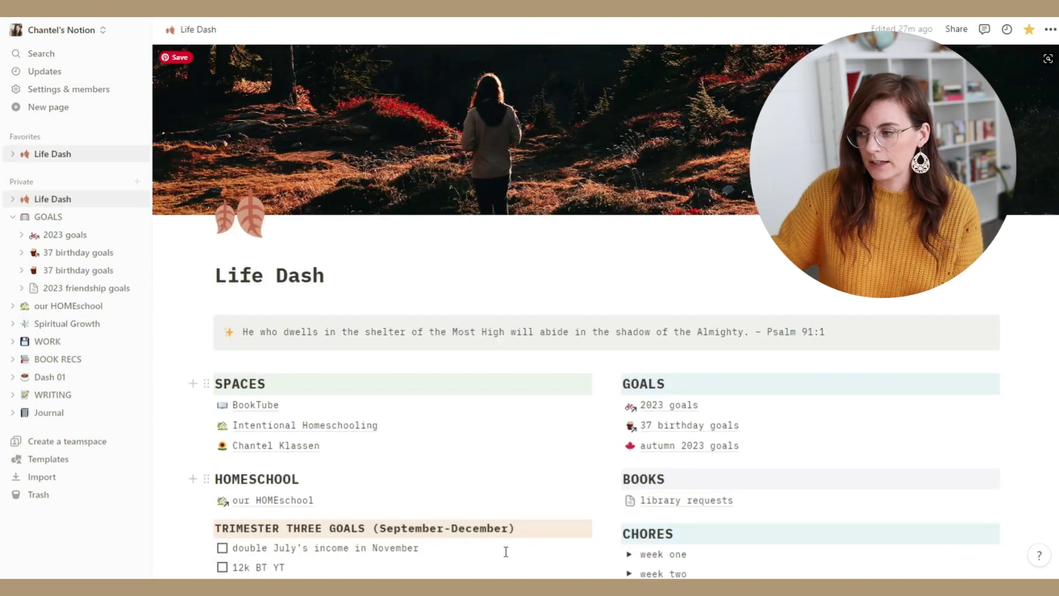